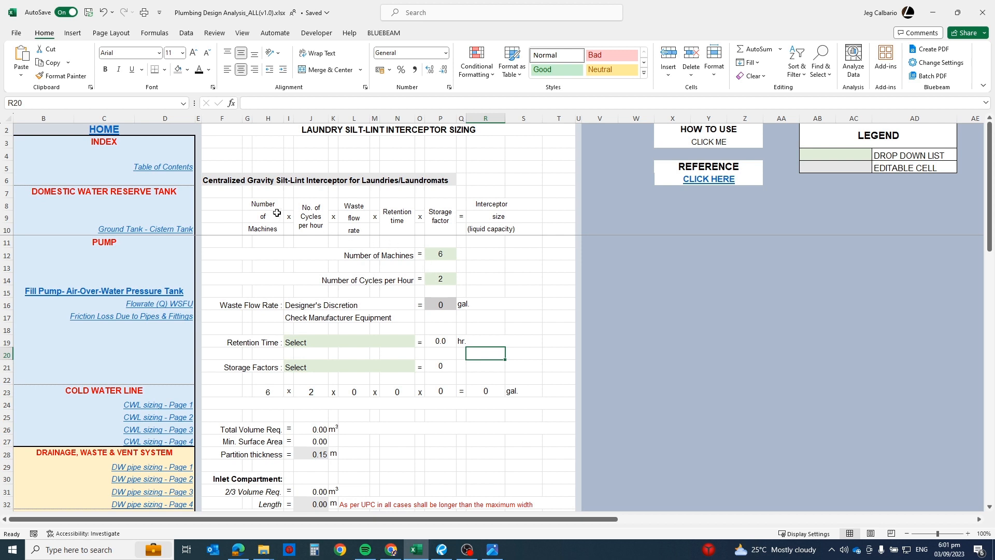
Examine the interceptor sizing formula's terms, from number of machines through storage factor to interceptor size
{"action": "left_click_drag", "start_coordinate": [257, 204], "coordinate": [502, 220]}
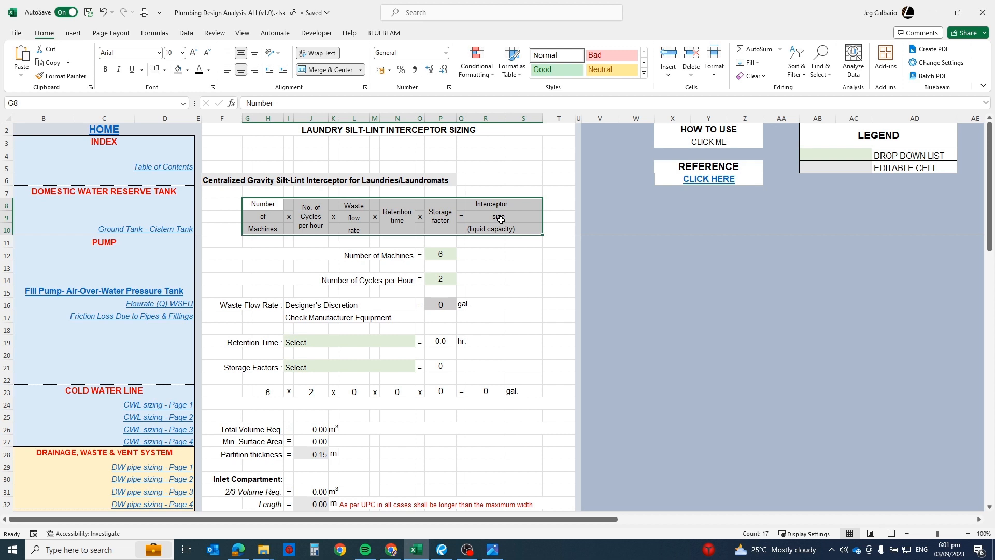
{"action": "left_click", "coordinate": [254, 204]}
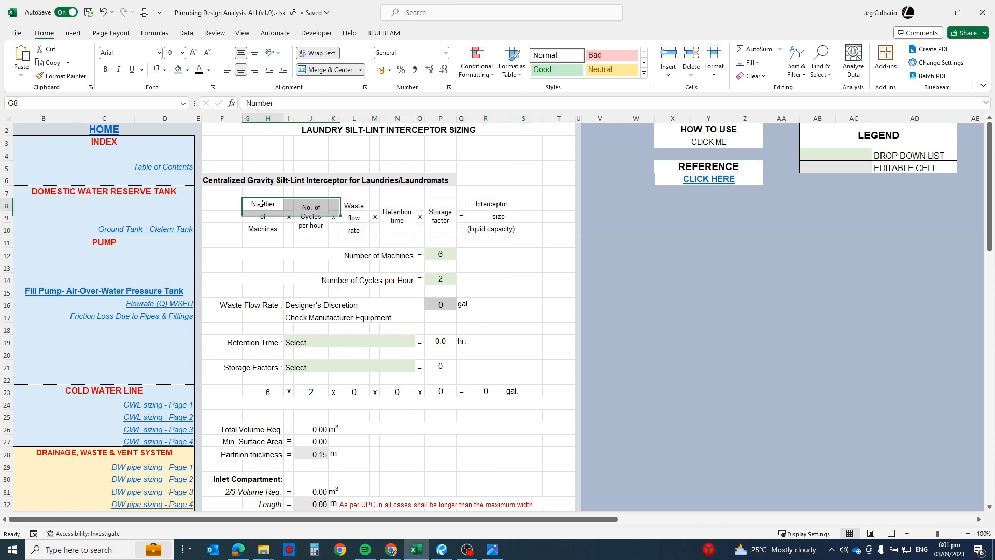
{"action": "left_click_drag", "start_coordinate": [262, 205], "coordinate": [265, 228]}
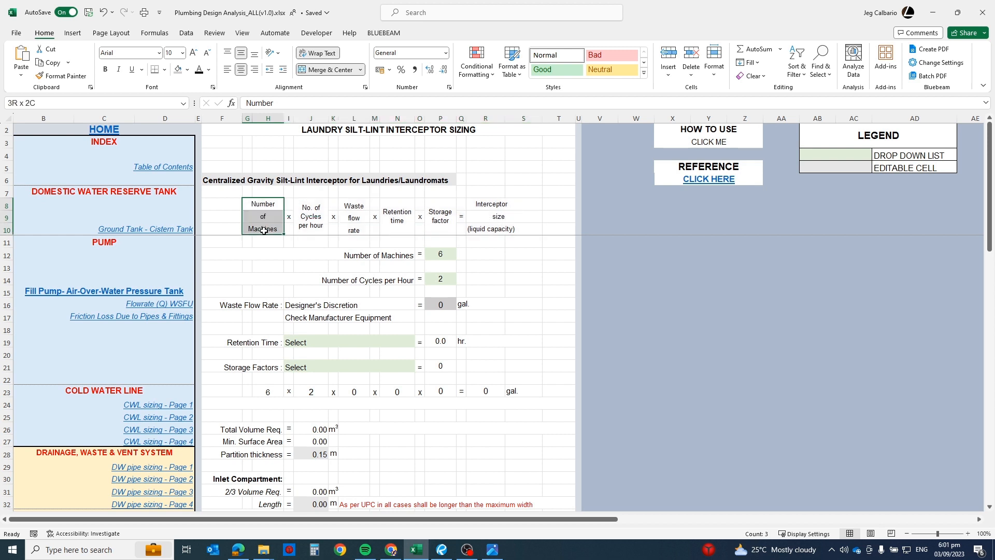
{"action": "left_click", "coordinate": [309, 207]}
{"action": "left_click", "coordinate": [350, 207]}
{"action": "left_click", "coordinate": [401, 213]}
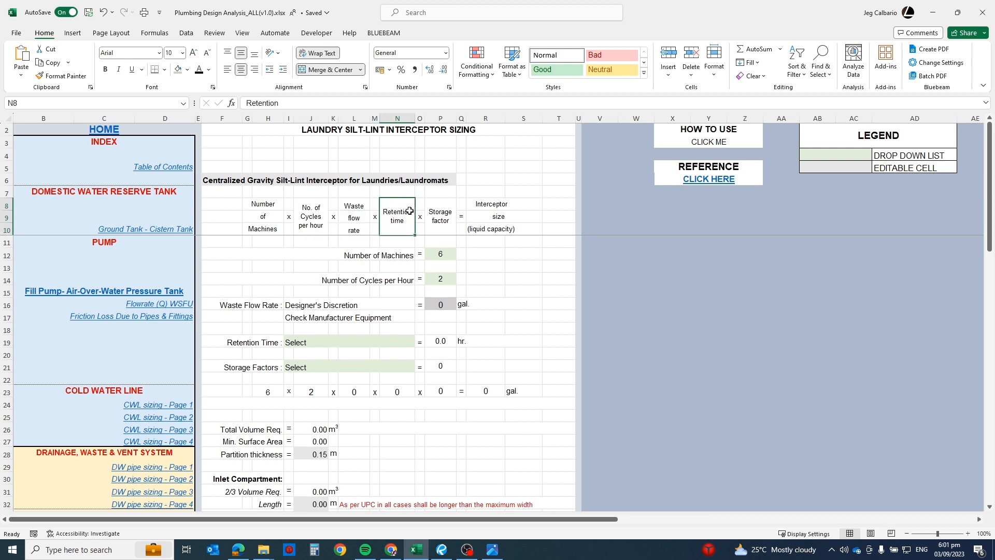
{"action": "left_click", "coordinate": [440, 213]}
{"action": "left_click_drag", "start_coordinate": [495, 206], "coordinate": [486, 233]}
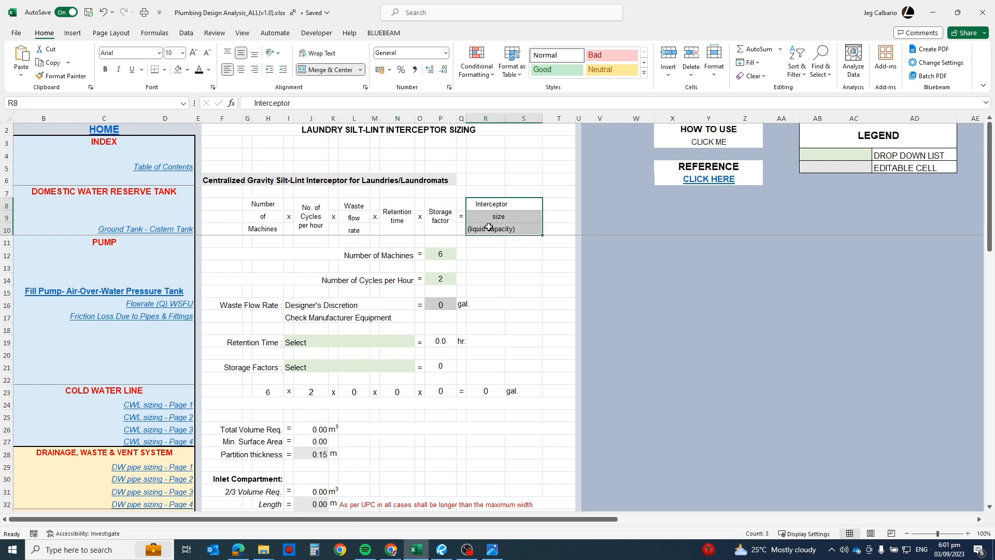
Set the Number of Machines to 6
{"action": "left_click", "coordinate": [398, 254]}
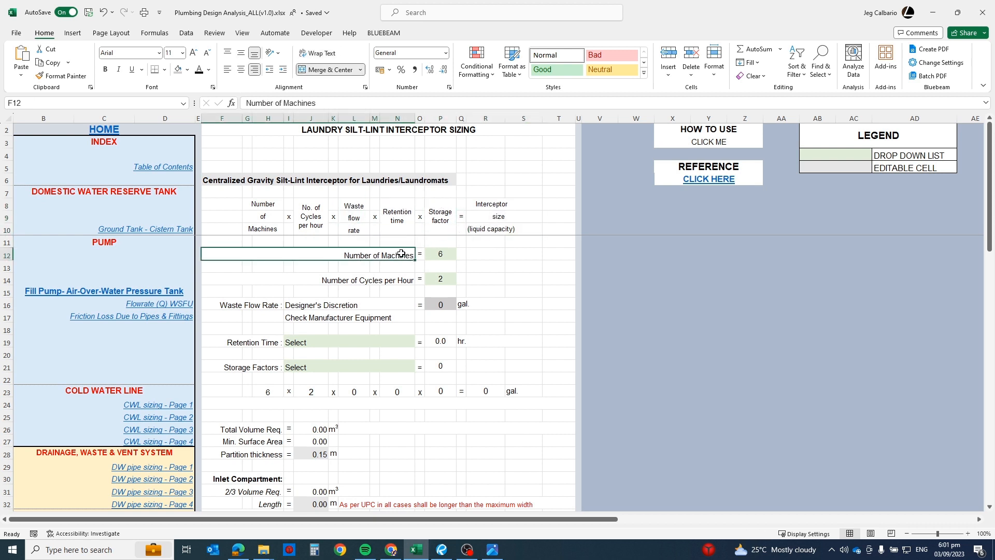
{"action": "left_click", "coordinate": [438, 249]}
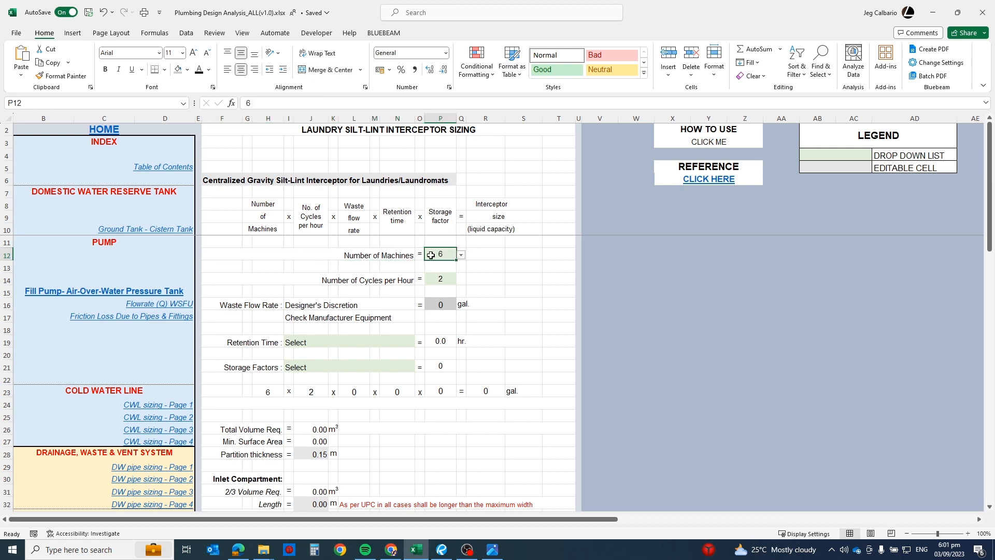
{"action": "left_click", "coordinate": [461, 256]}
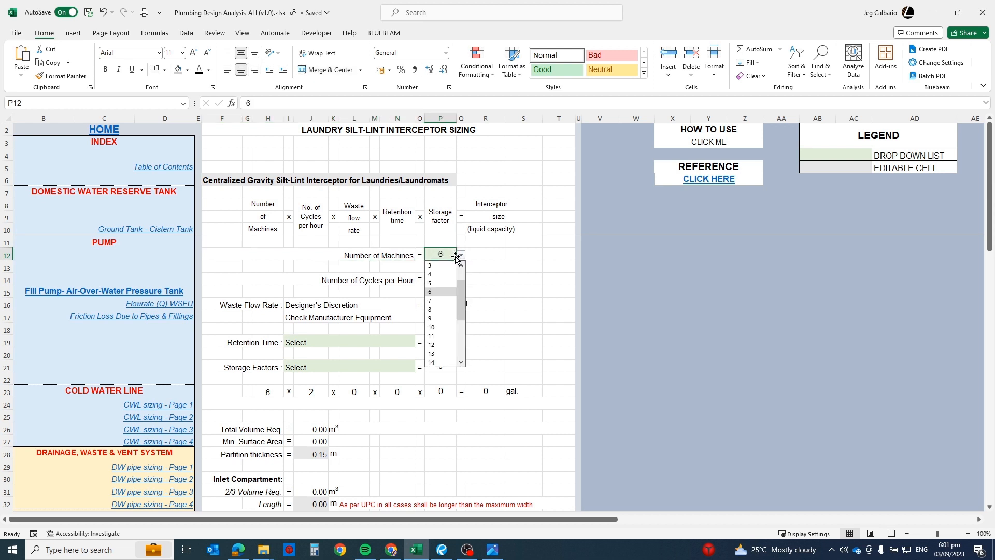
{"action": "left_click", "coordinate": [440, 292]}
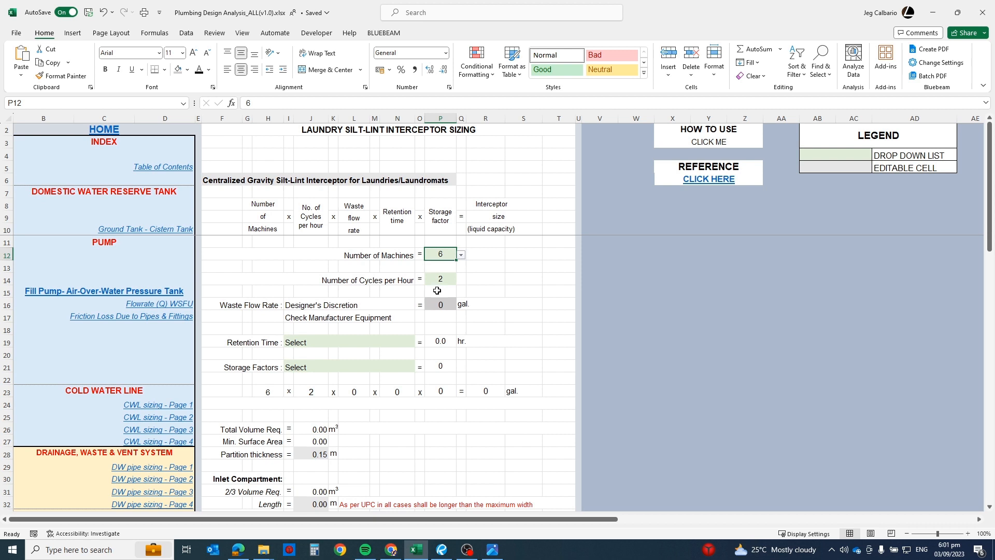
{"action": "left_click", "coordinate": [518, 282]}
Reset the Number of Cycles per Hour to the Select placeholder
{"action": "left_click", "coordinate": [409, 280]}
{"action": "left_click", "coordinate": [441, 279]}
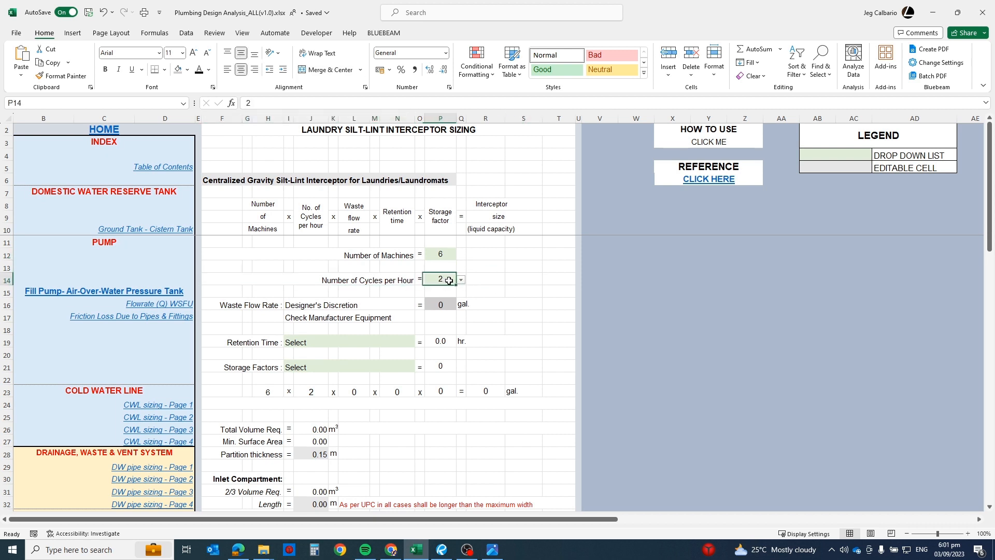
{"action": "left_click", "coordinate": [460, 281]}
{"action": "left_click", "coordinate": [436, 290]}
{"action": "left_click", "coordinate": [487, 281]}
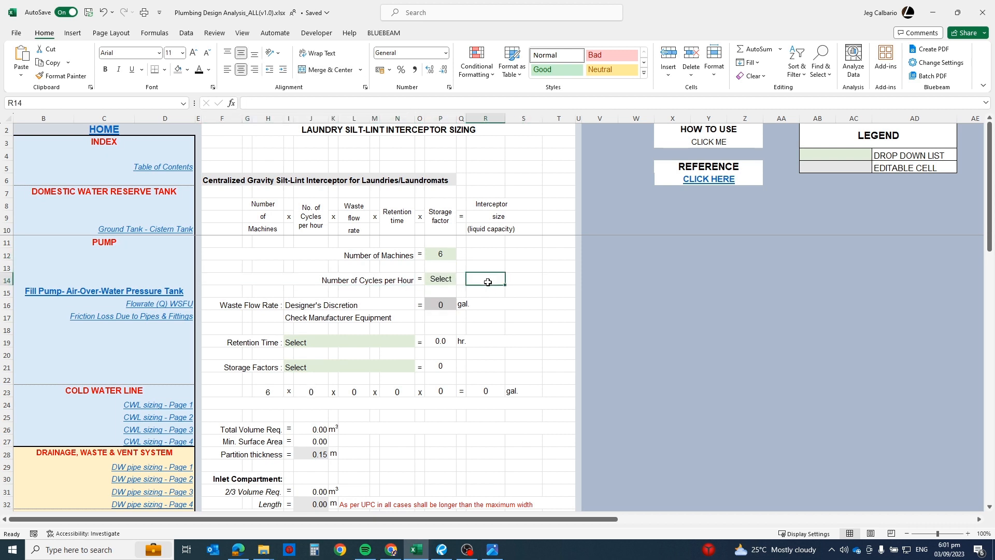
Set the Number of Cycles per Hour to 2
{"action": "left_click", "coordinate": [412, 280]}
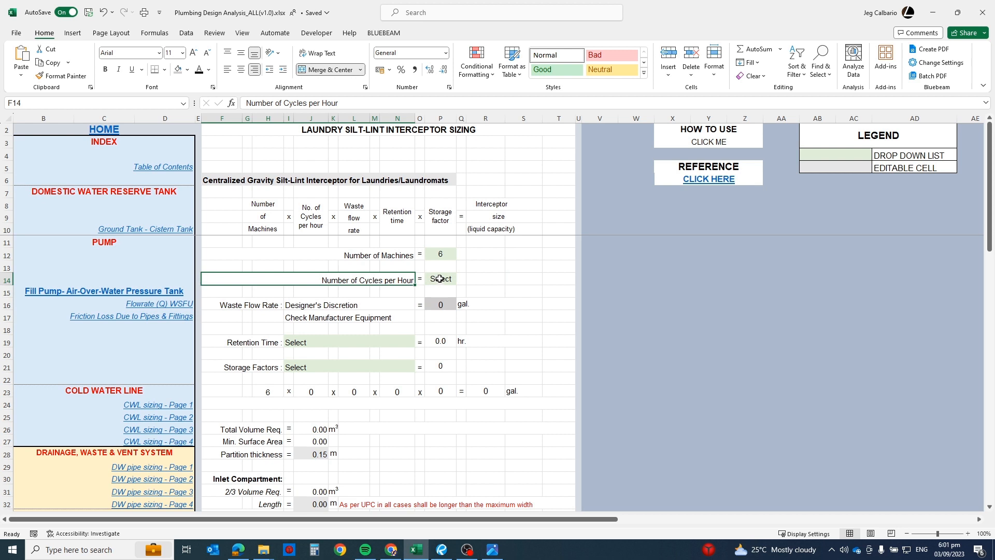
{"action": "left_click", "coordinate": [440, 279]}
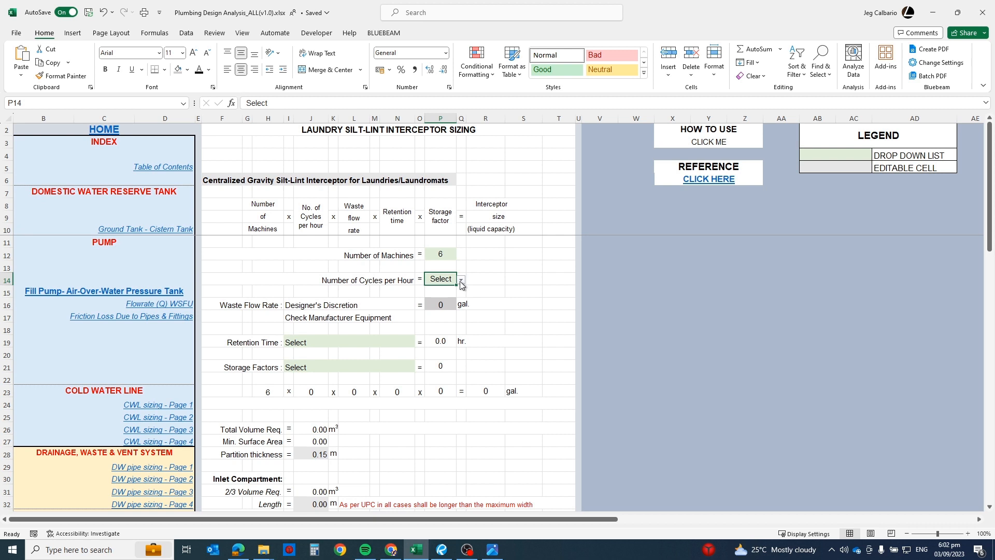
{"action": "left_click", "coordinate": [460, 281]}
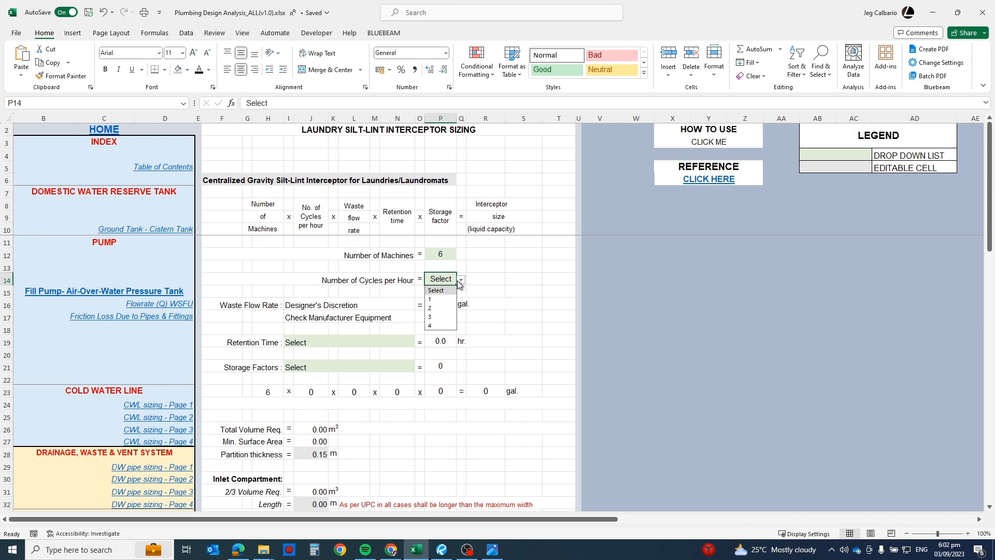
{"action": "left_click", "coordinate": [438, 309]}
{"action": "left_click", "coordinate": [488, 280]}
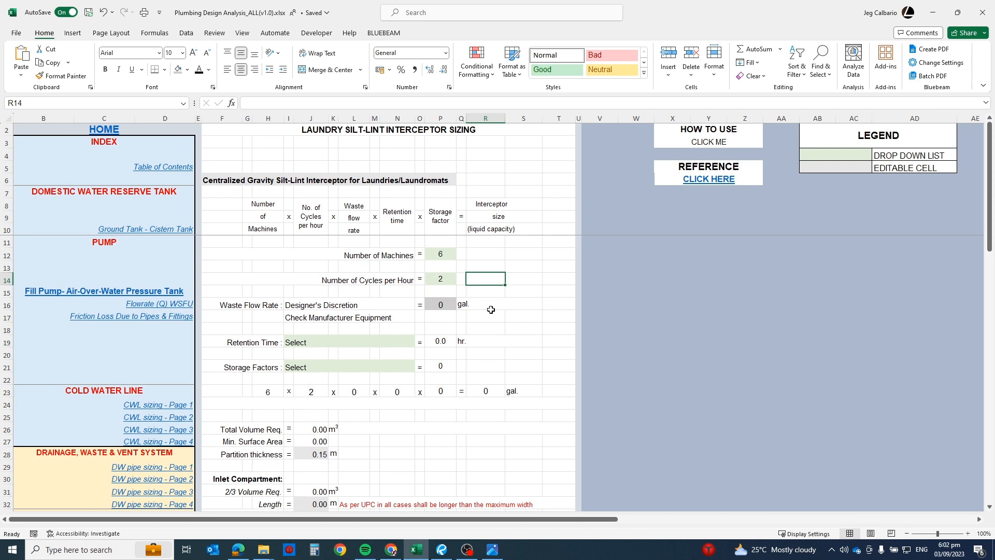
Switch to the browser article on washing machine water usage and examine the average gallons used per load for the waste flow rate
{"action": "left_click", "coordinate": [314, 307]}
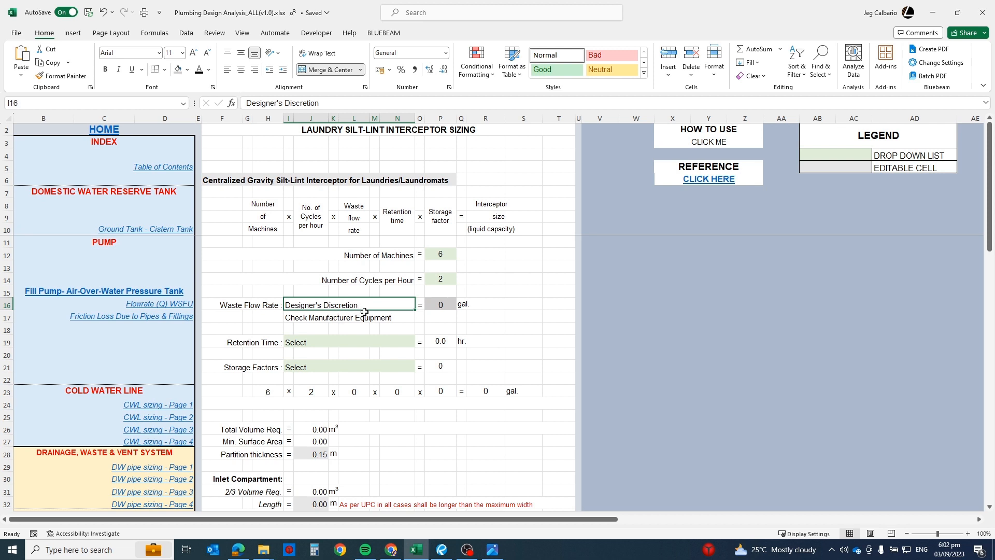
{"action": "left_click", "coordinate": [440, 307]}
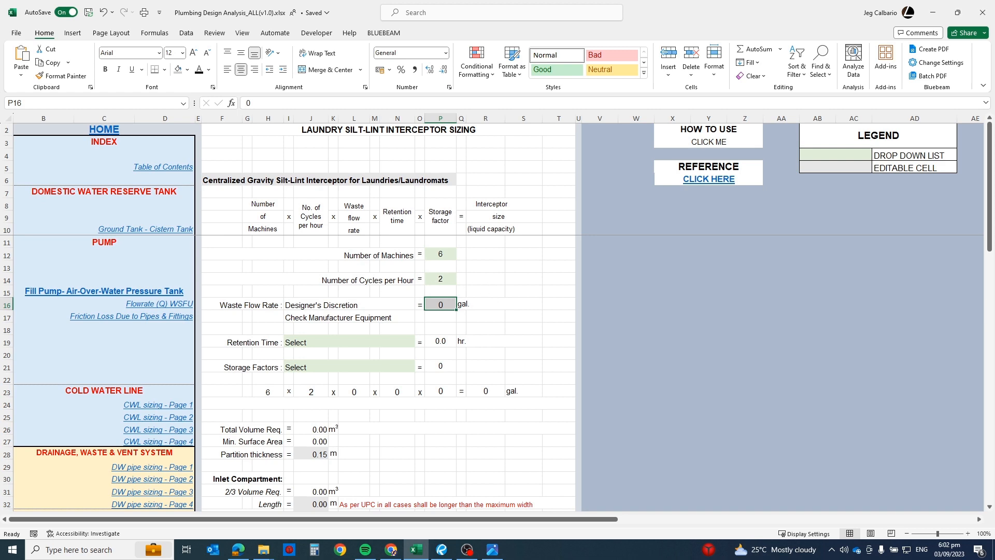
{"action": "left_click_drag", "start_coordinate": [0, 134], "coordinate": [461, 0]}
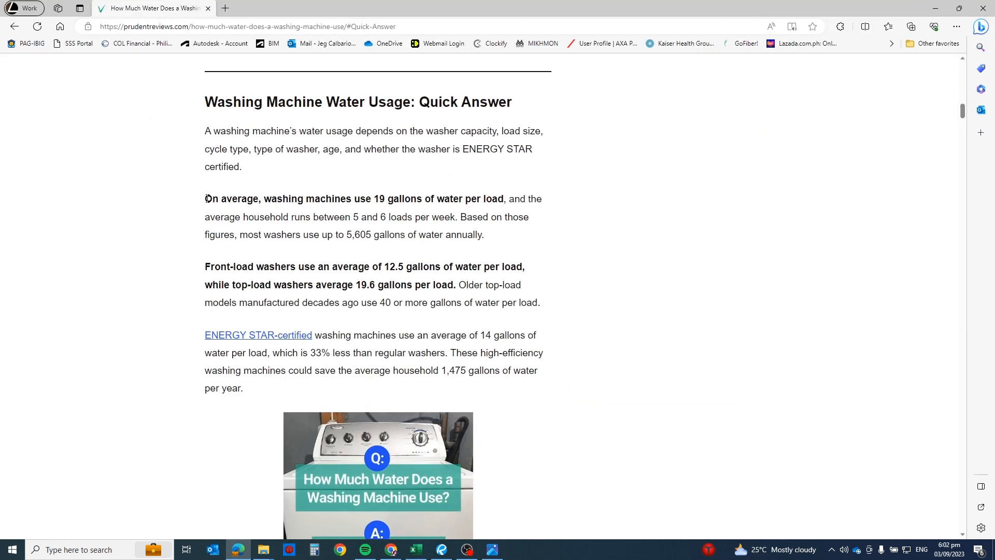
{"action": "left_click_drag", "start_coordinate": [206, 199], "coordinate": [505, 205]}
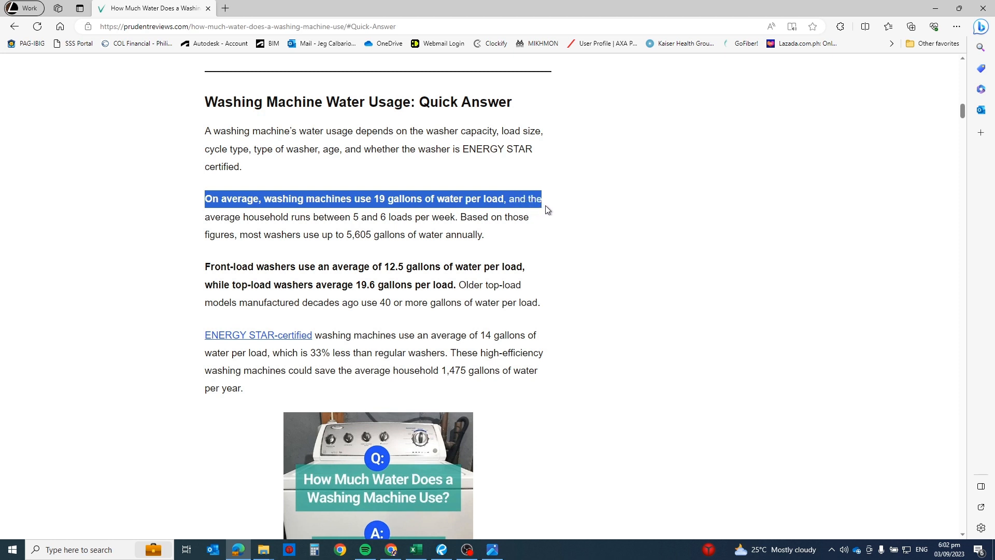
{"action": "left_click_drag", "start_coordinate": [545, 205], "coordinate": [461, 220]}
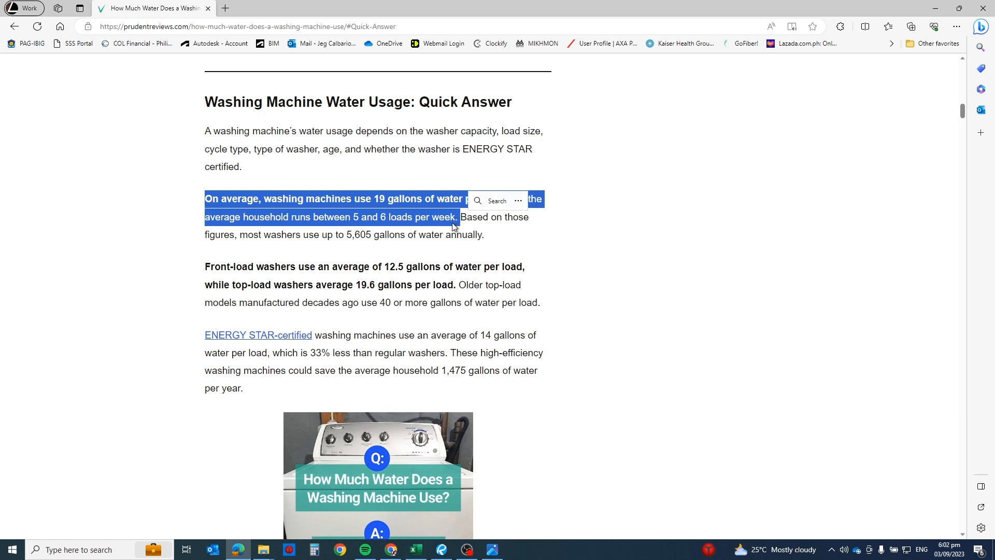
{"action": "left_click", "coordinate": [414, 198]}
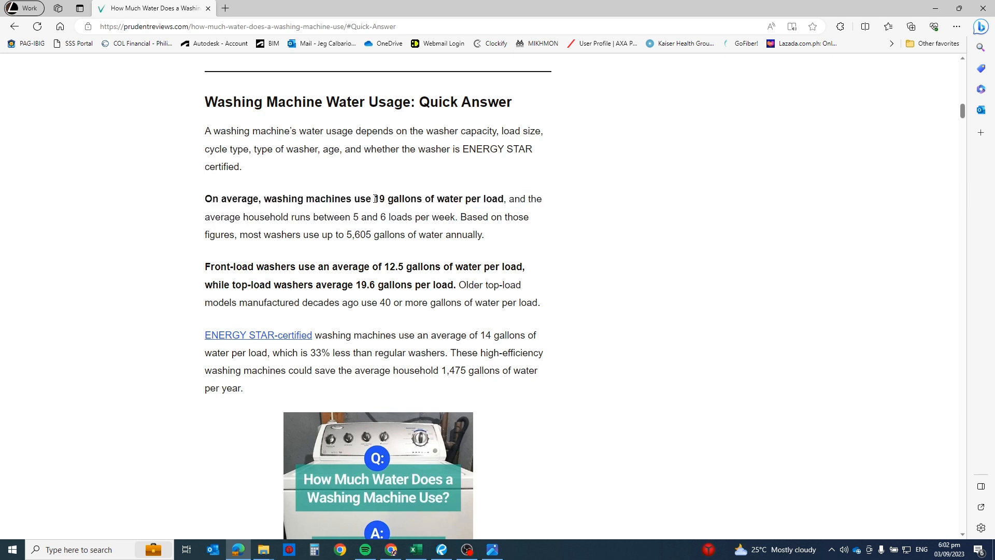
{"action": "left_click_drag", "start_coordinate": [367, 199], "coordinate": [424, 198]}
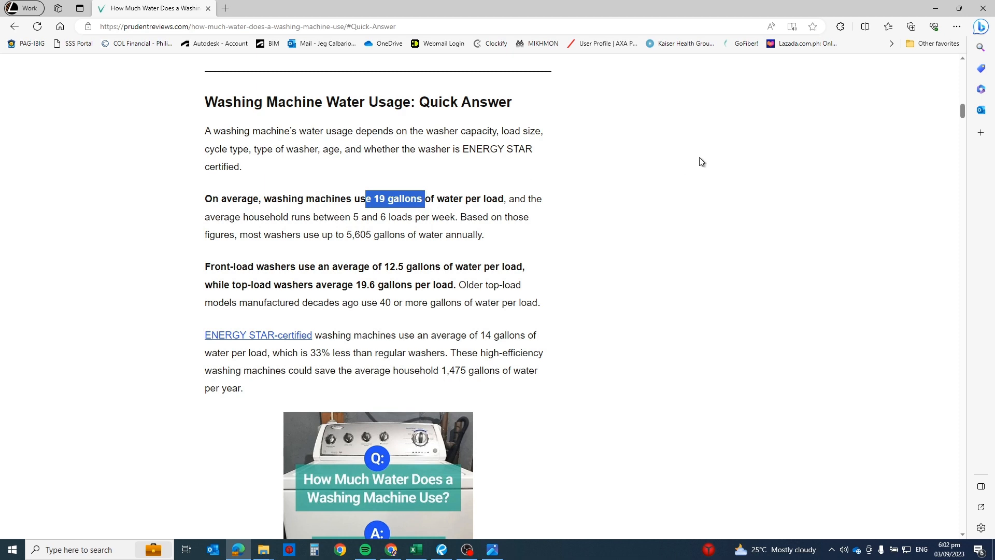
Return to the Excel workbook and set the Waste Flow Rate to 19 gal
{"action": "left_click", "coordinate": [936, 9]}
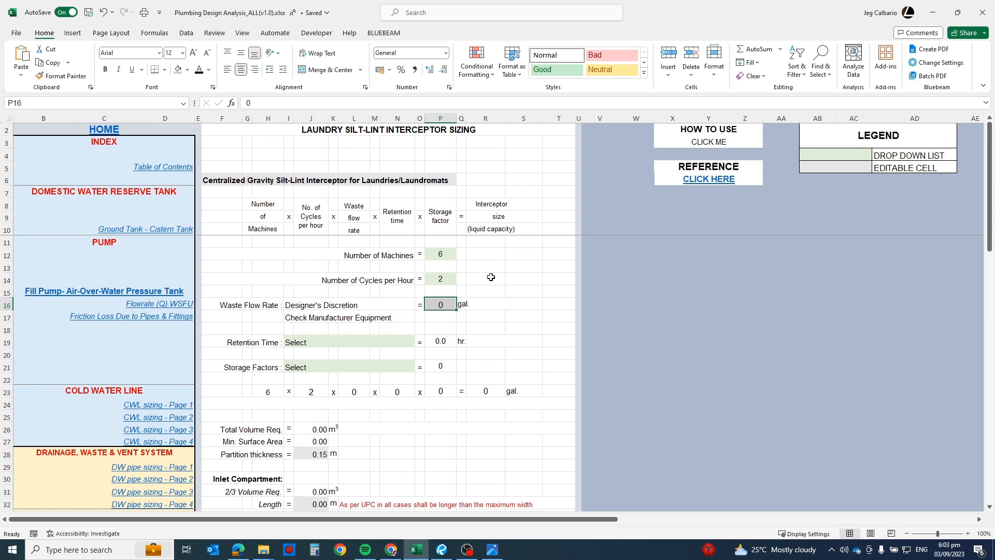
{"action": "type", "text": "19"}
{"action": "key", "text": "Return"}
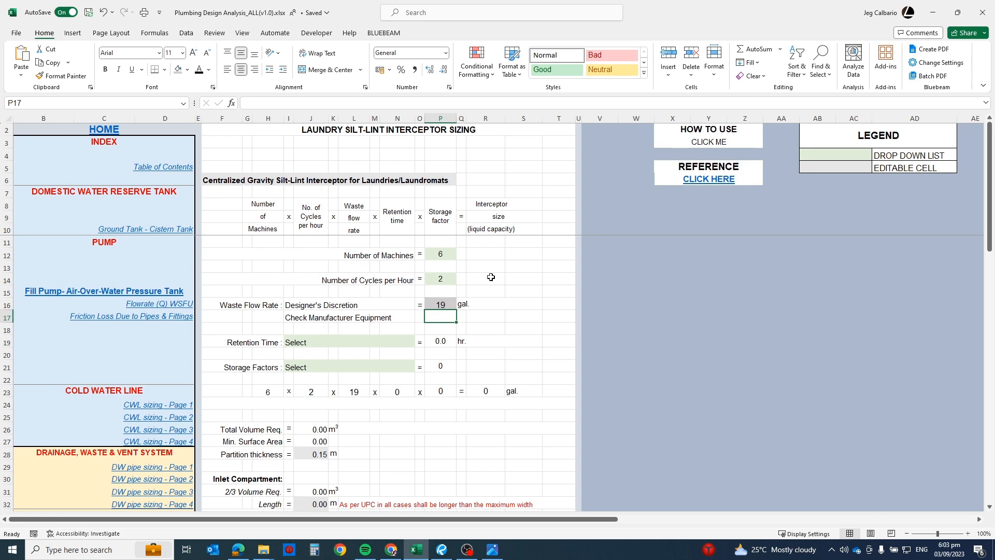
{"action": "left_click", "coordinate": [450, 303]}
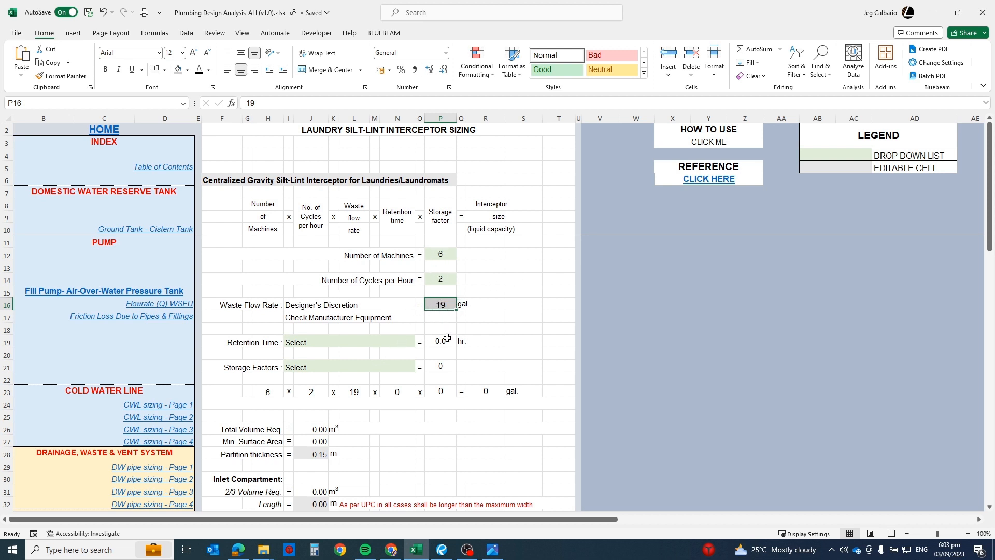
{"action": "left_click", "coordinate": [475, 326]}
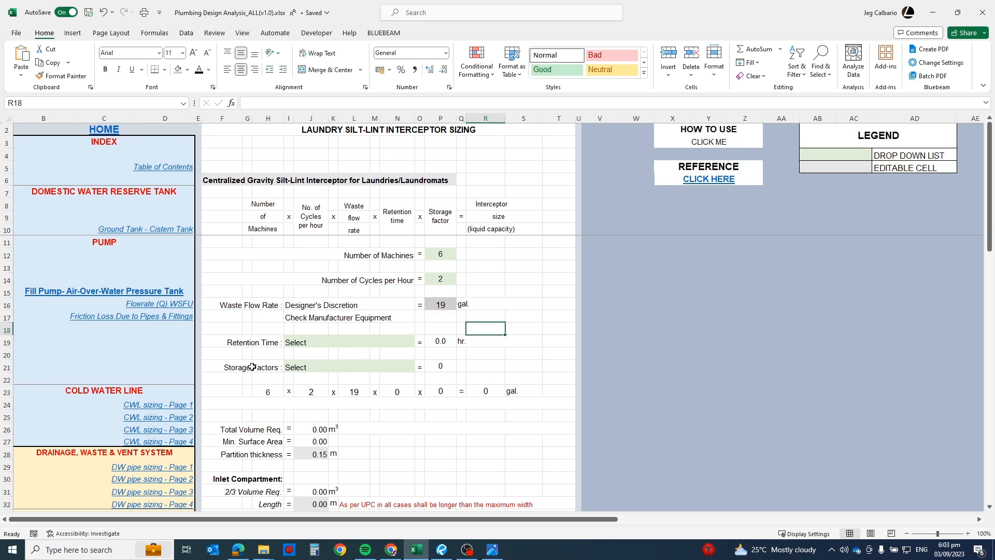
Try the Retention Time options As per Uniform Plumbing Code, Institutional Laundry, Standard Commercial Laundry and Light Commercial Laundry in turn
{"action": "left_click", "coordinate": [311, 343]}
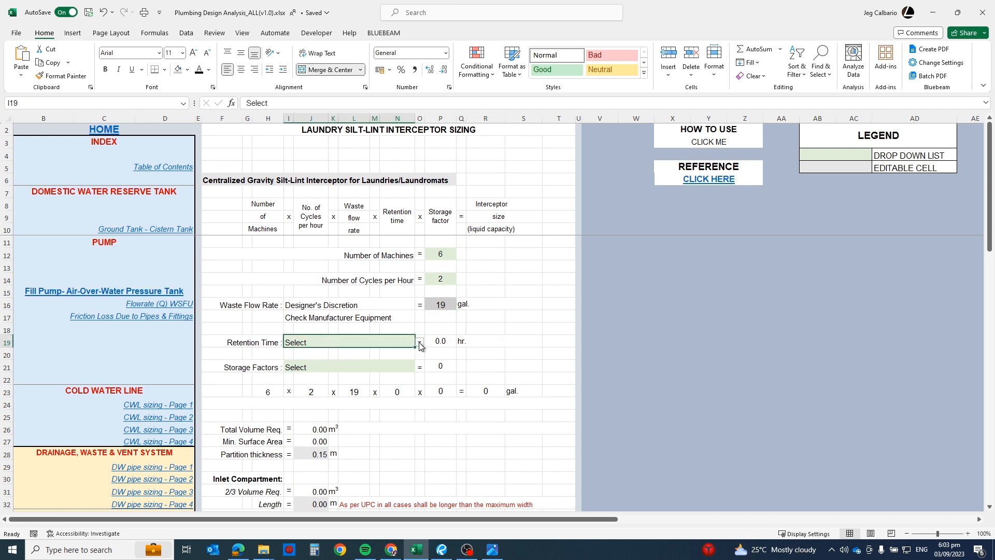
{"action": "left_click", "coordinate": [419, 342]}
{"action": "left_click", "coordinate": [328, 362]}
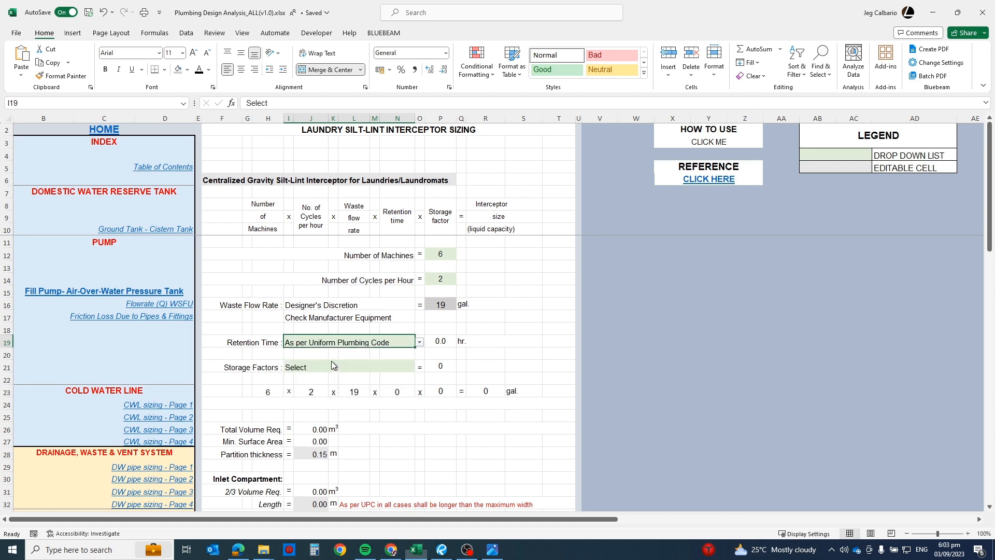
{"action": "left_click", "coordinate": [419, 342]}
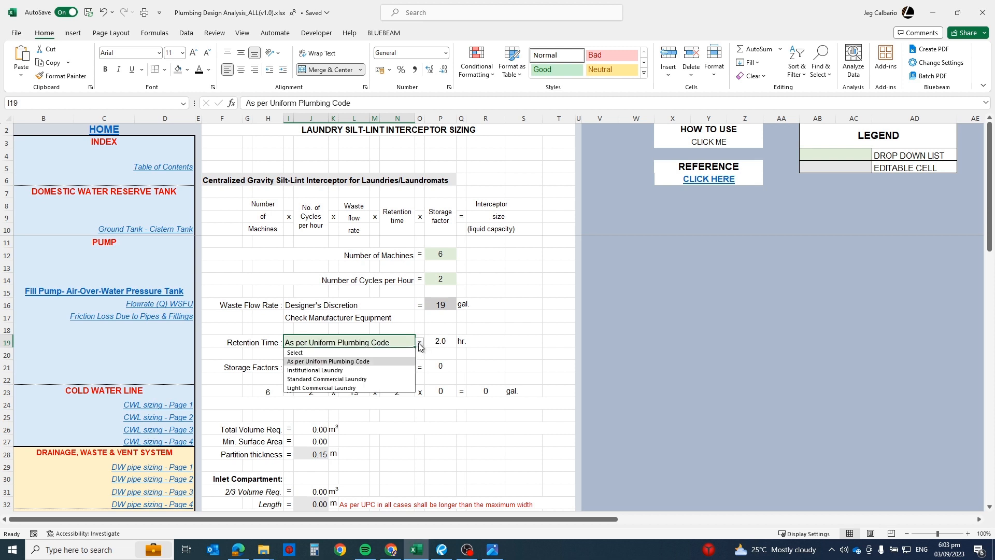
{"action": "left_click", "coordinate": [330, 370]}
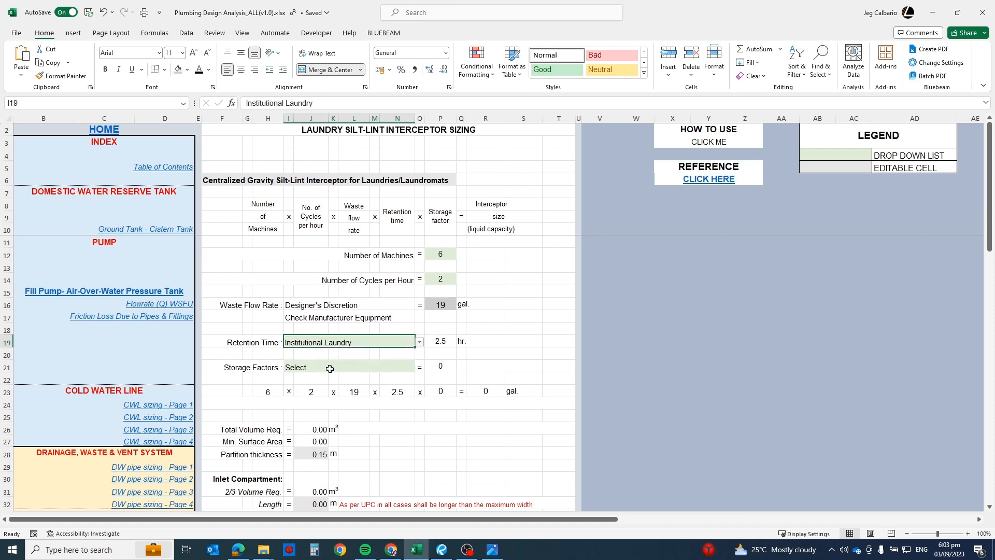
{"action": "left_click", "coordinate": [420, 342]}
{"action": "left_click", "coordinate": [342, 379]}
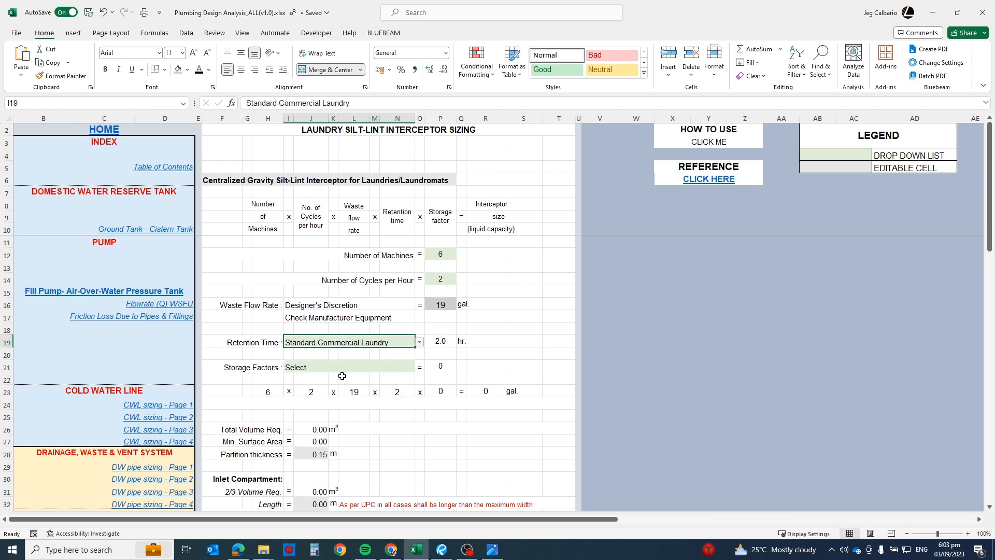
{"action": "left_click", "coordinate": [420, 343]}
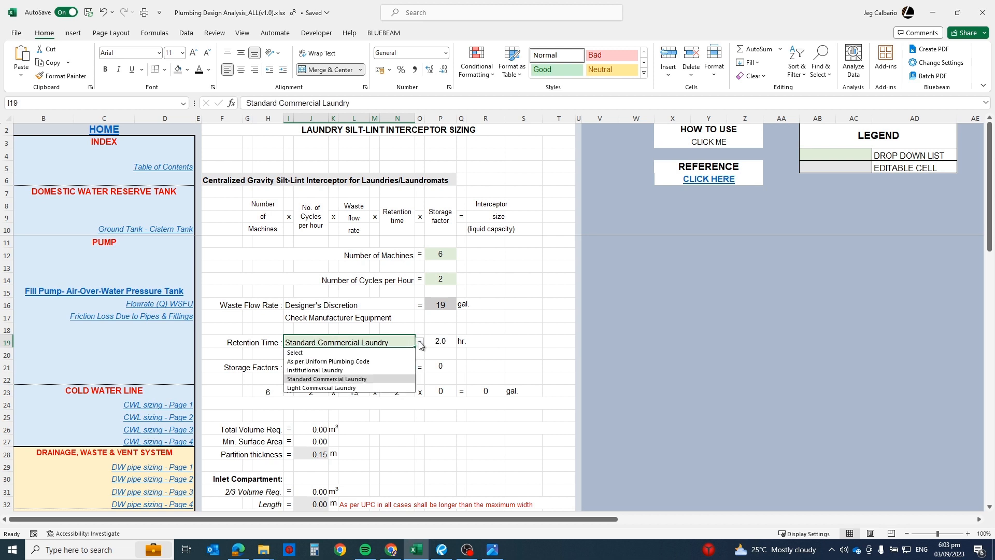
{"action": "left_click", "coordinate": [322, 388]}
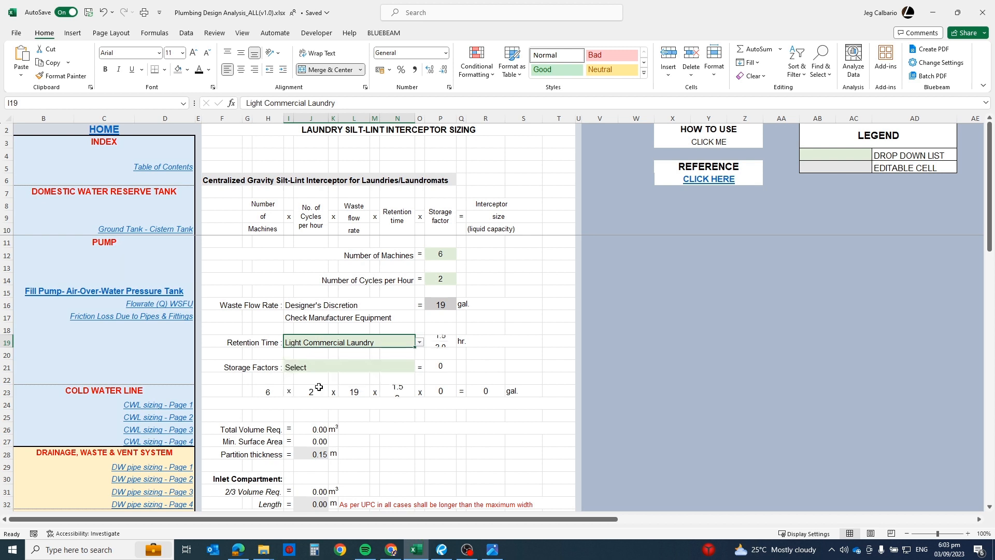
Set the Retention Time to Standard Commercial Laundry
{"action": "left_click", "coordinate": [420, 342]}
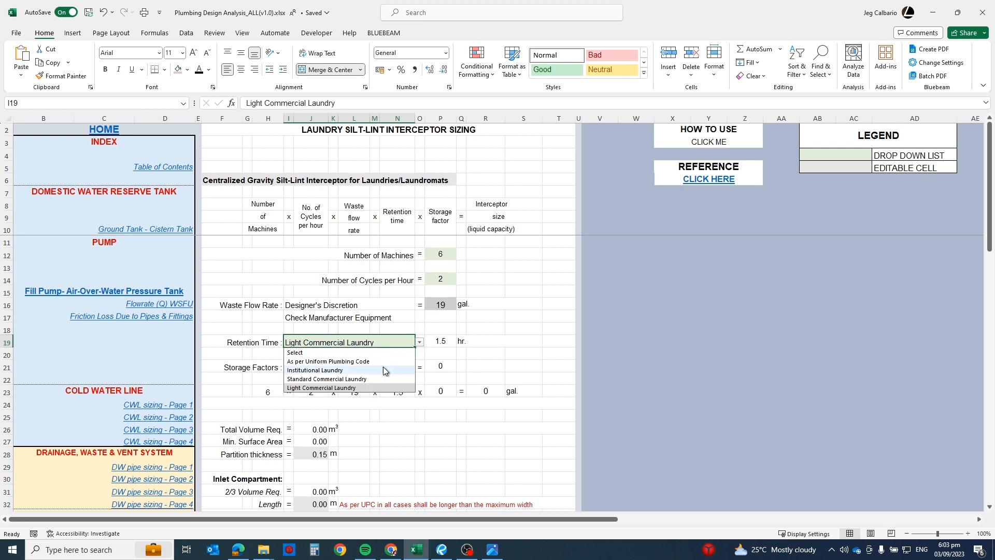
{"action": "left_click", "coordinate": [330, 379]}
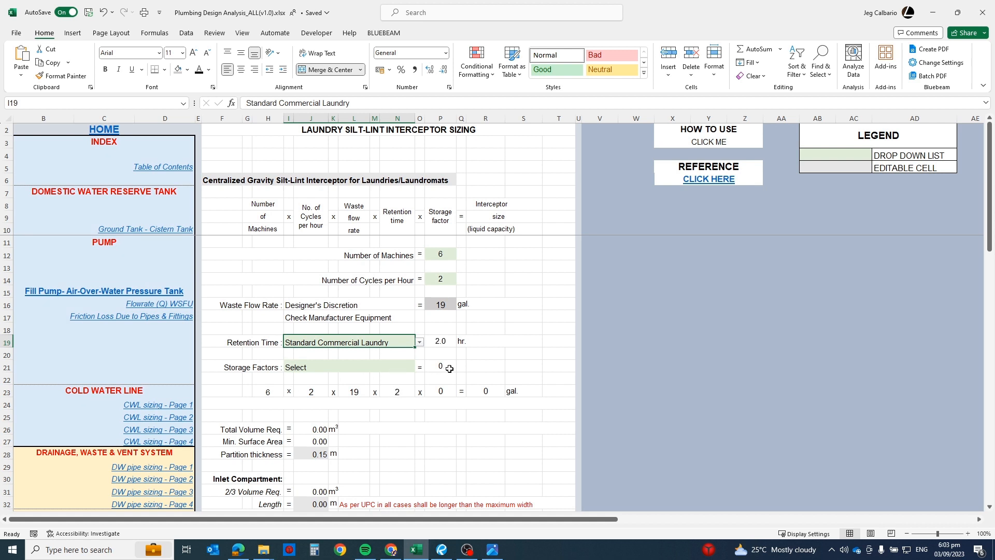
Try the Storage Factors options As per Uniform Plumbing Code and For 8 Hours Operation in turn
{"action": "left_click", "coordinate": [349, 365]}
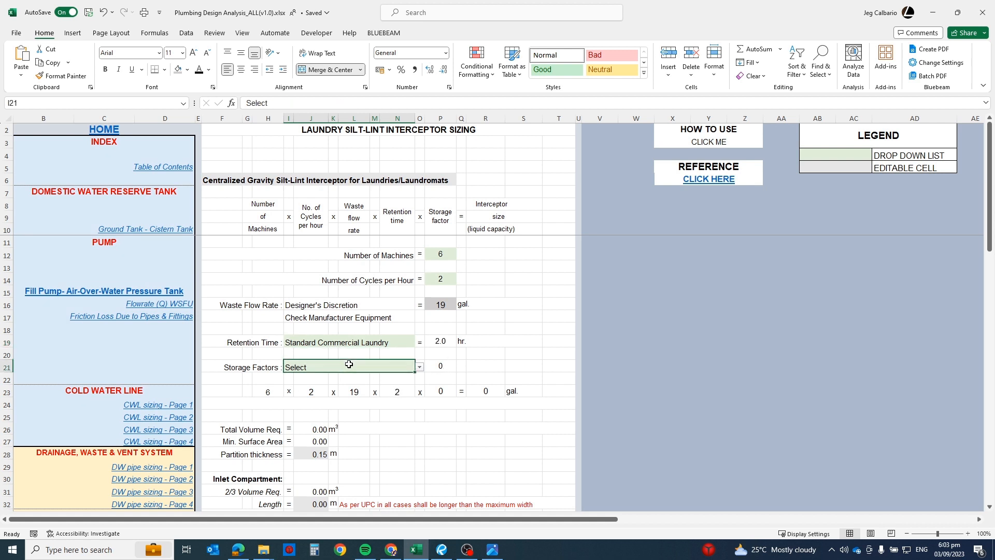
{"action": "left_click", "coordinate": [420, 368]}
{"action": "left_click", "coordinate": [335, 386]}
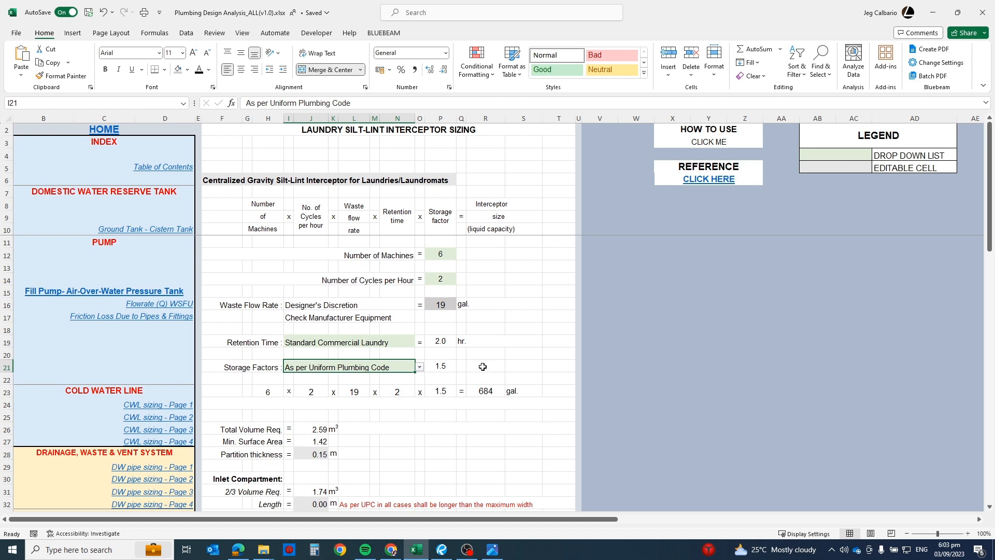
{"action": "left_click", "coordinate": [420, 367]}
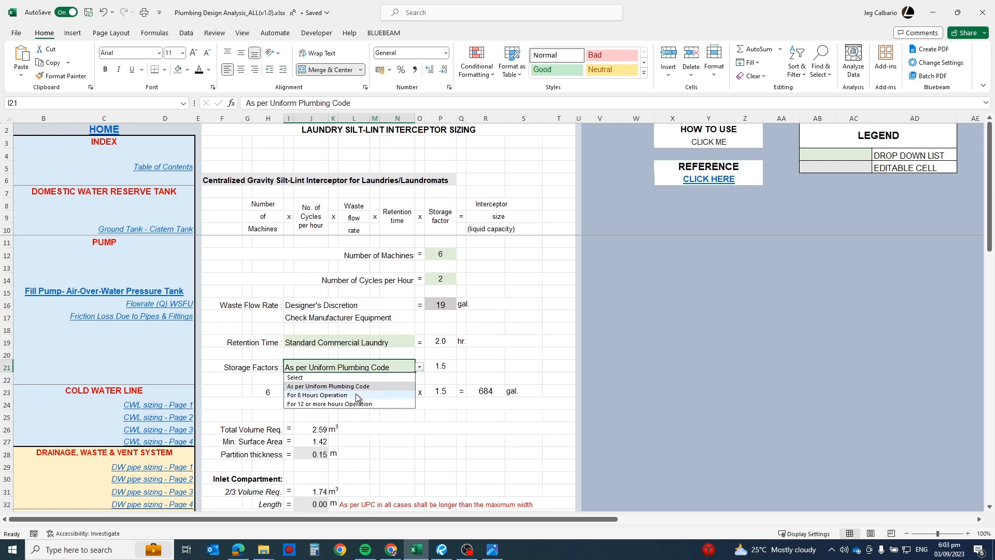
{"action": "left_click", "coordinate": [357, 396]}
Set the Storage Factors to For 12 or more hours Operation
{"action": "left_click", "coordinate": [420, 368]}
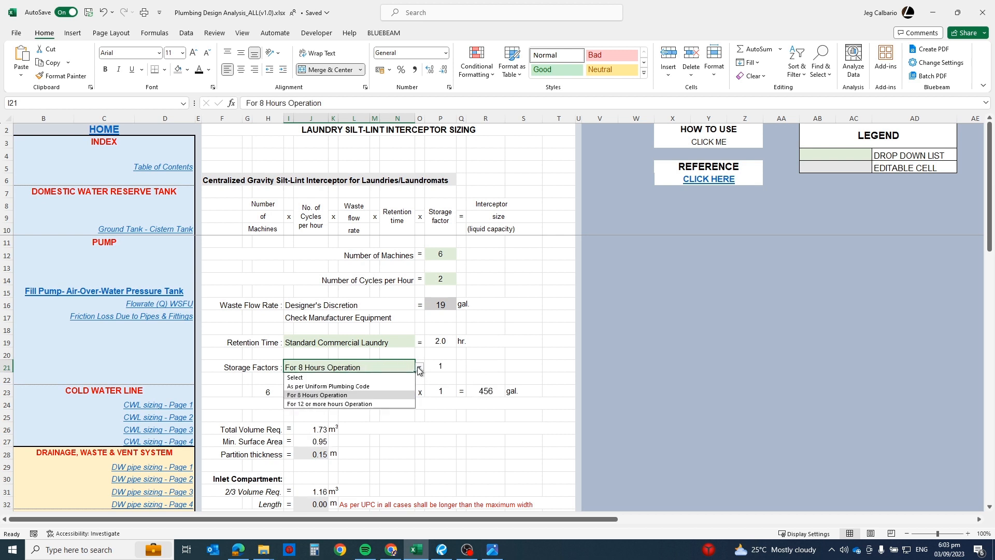
{"action": "left_click", "coordinate": [343, 403]}
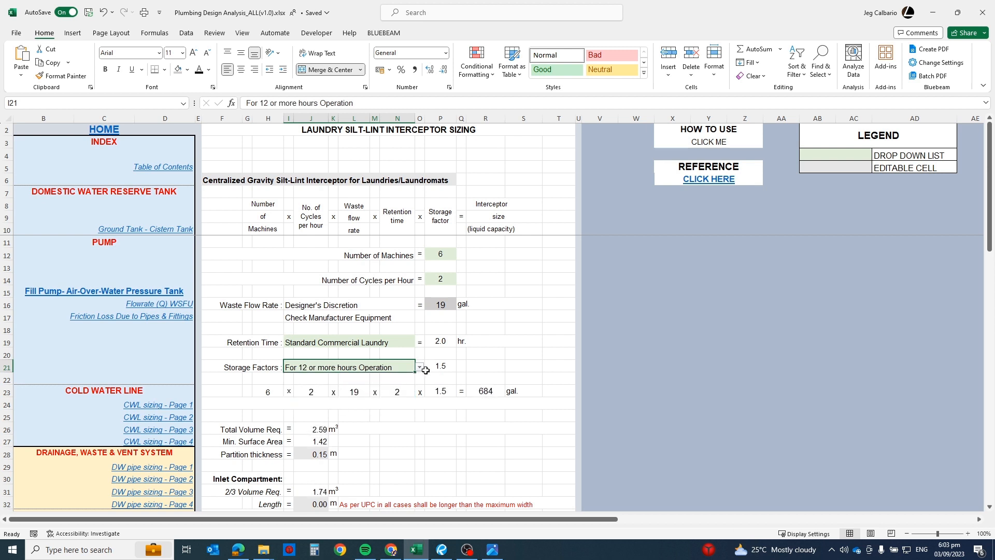
{"action": "left_click", "coordinate": [494, 368]}
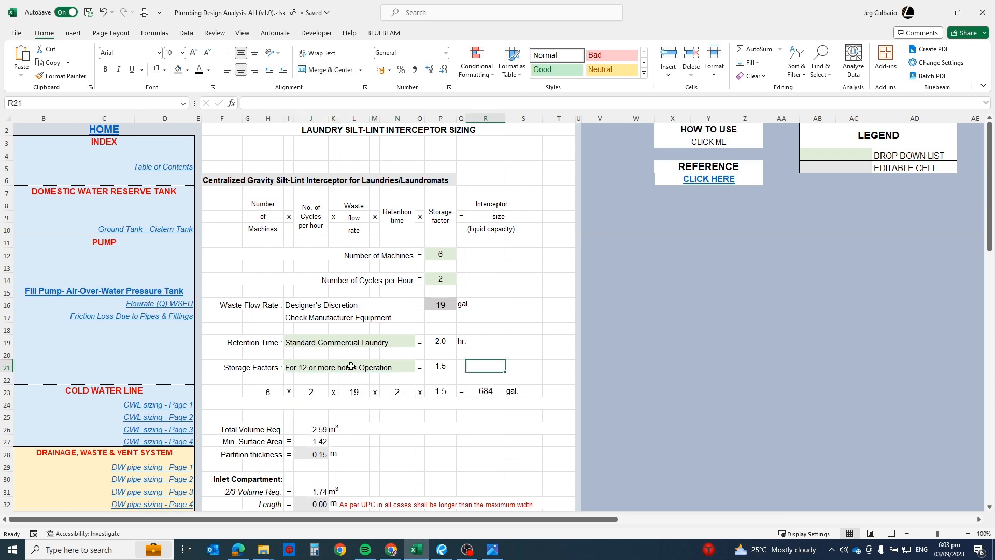
{"action": "left_click", "coordinate": [380, 367]}
{"action": "left_click", "coordinate": [243, 362]}
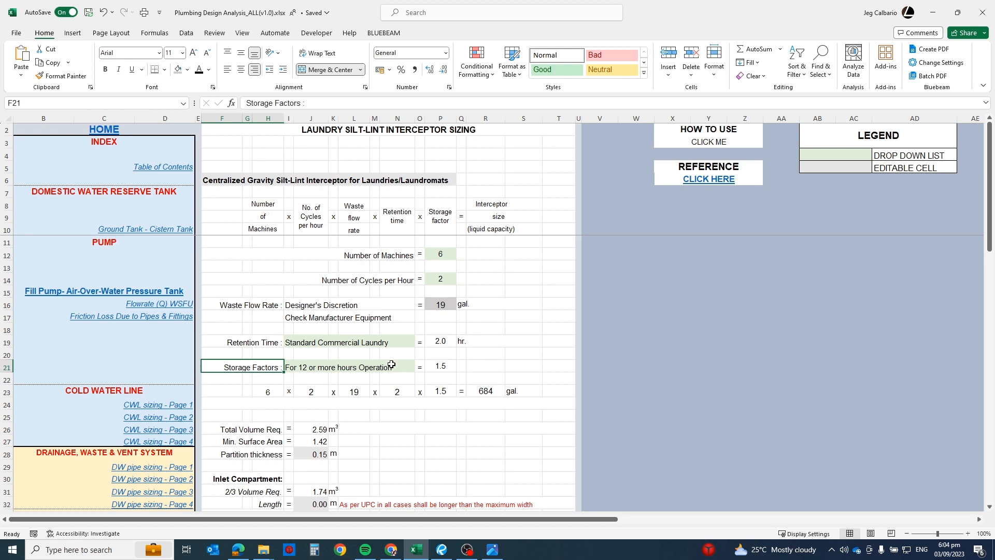
Examine the calculated interceptor size, the partition thickness and the dimensions in the compartment plan diagram
{"action": "scroll", "coordinate": [391, 365], "scroll_direction": "down", "scroll_amount": 1}
{"action": "left_click", "coordinate": [480, 338]}
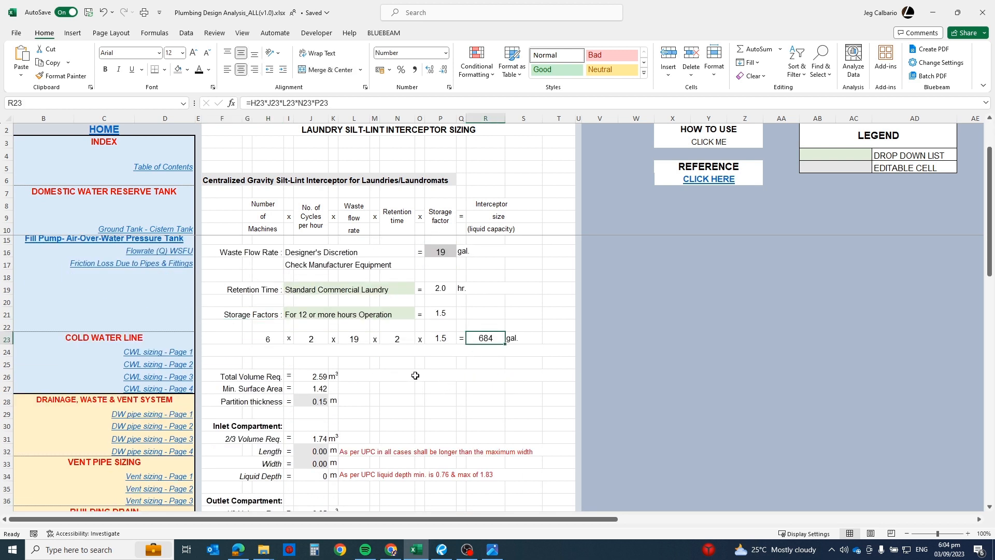
{"action": "scroll", "coordinate": [415, 375], "scroll_direction": "down", "scroll_amount": 1}
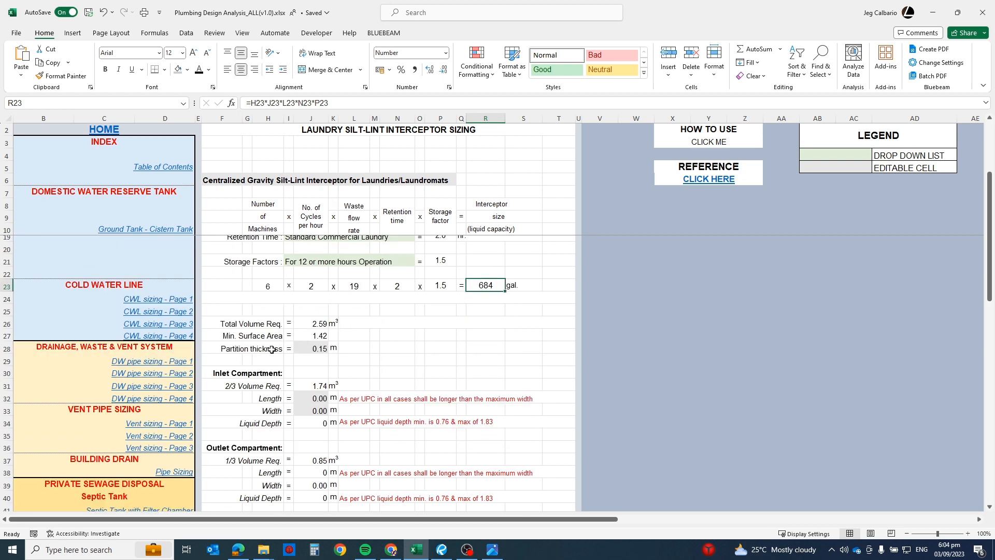
{"action": "left_click", "coordinate": [311, 349]}
{"action": "scroll", "coordinate": [420, 409], "scroll_direction": "down", "scroll_amount": 2}
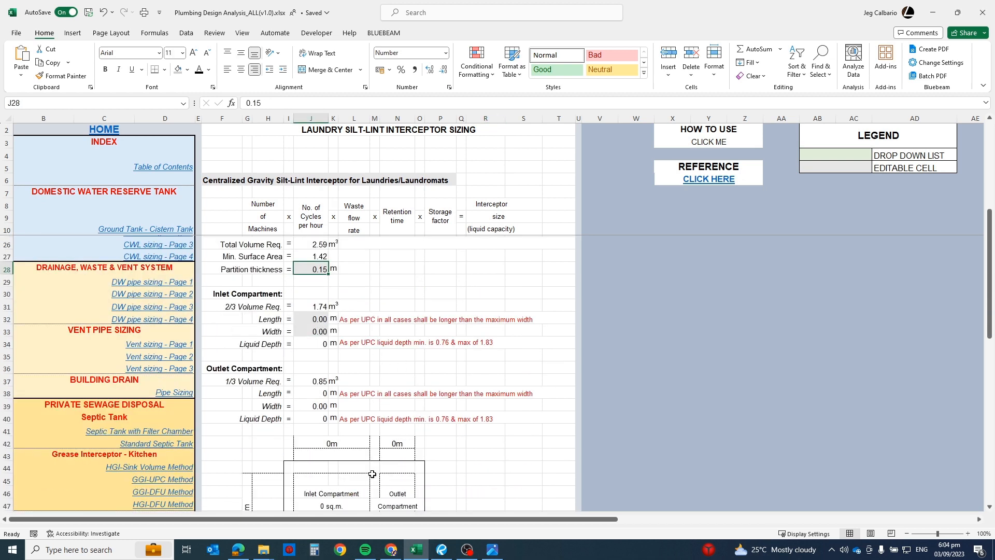
{"action": "scroll", "coordinate": [372, 474], "scroll_direction": "down", "scroll_amount": 2}
{"action": "left_click_drag", "start_coordinate": [375, 459], "coordinate": [375, 399]}
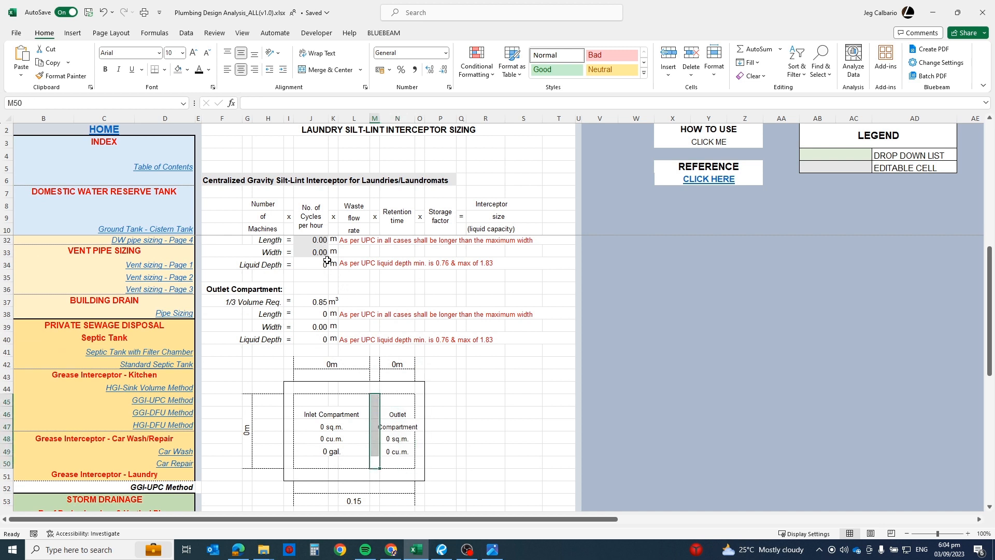
{"action": "left_click", "coordinate": [362, 499]}
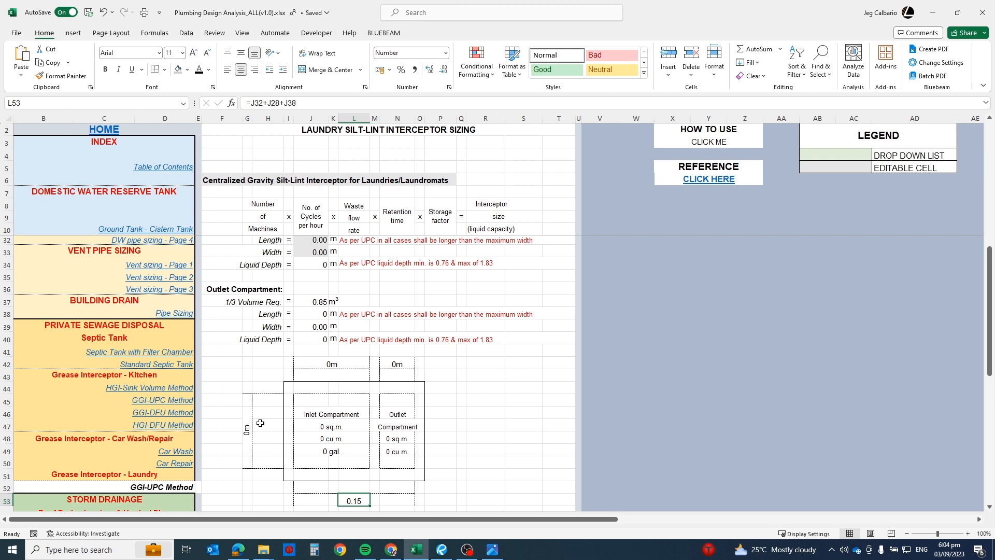
{"action": "left_click", "coordinate": [336, 365]}
{"action": "left_click", "coordinate": [389, 361]}
{"action": "left_click", "coordinate": [350, 362]}
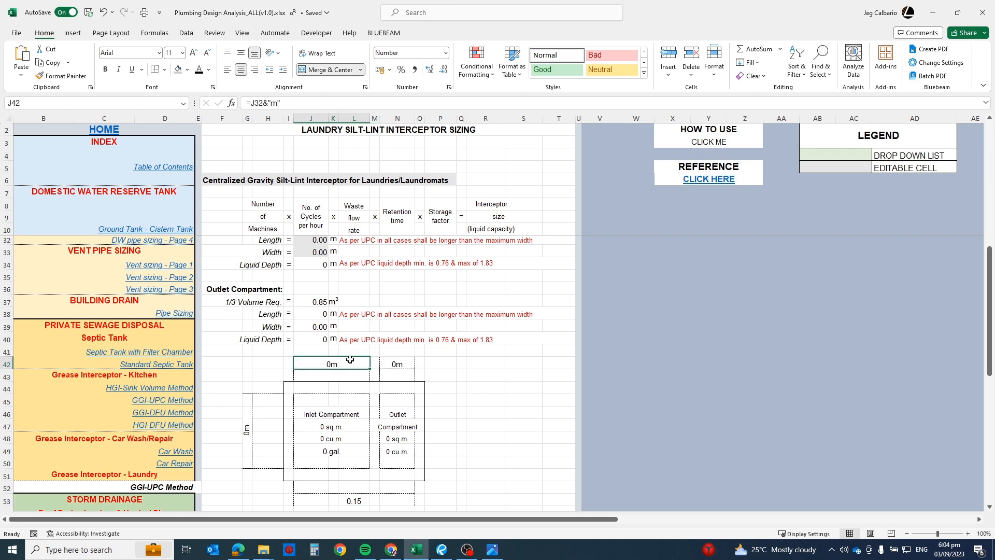
Examine the length and width cells of the Inlet Compartment and the linked volume, length and width of the Outlet Compartment
{"action": "scroll", "coordinate": [351, 361], "scroll_direction": "up", "scroll_amount": 3}
{"action": "left_click", "coordinate": [311, 356]}
{"action": "left_click", "coordinate": [310, 348]}
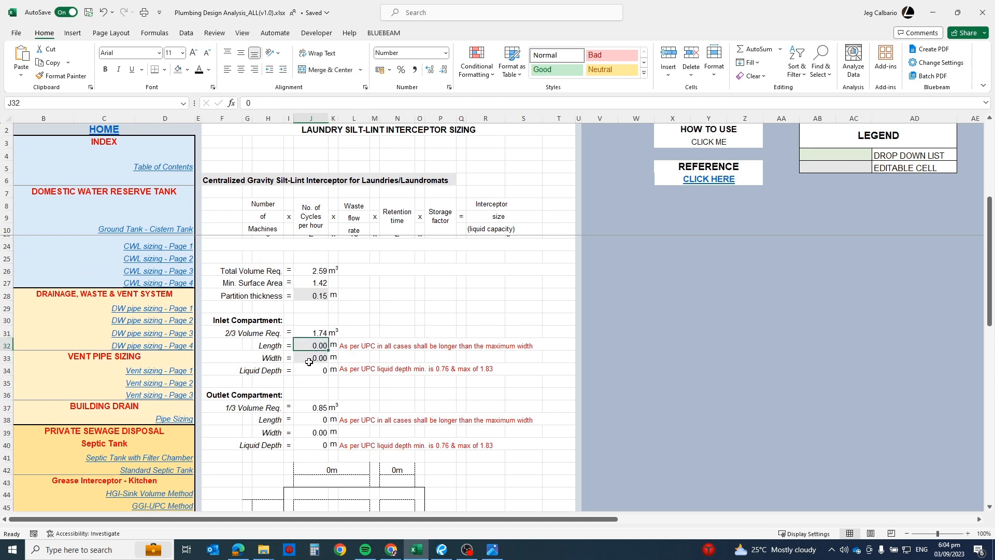
{"action": "left_click", "coordinate": [310, 361]}
{"action": "left_click", "coordinate": [318, 343]}
{"action": "left_click", "coordinate": [310, 357]}
{"action": "left_click", "coordinate": [308, 346]}
{"action": "left_click", "coordinate": [309, 358]}
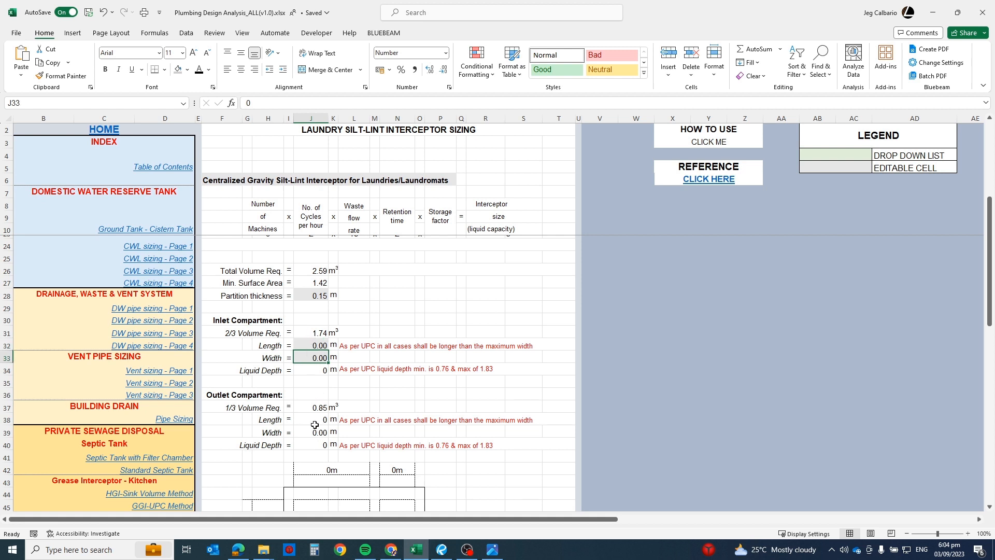
{"action": "left_click", "coordinate": [309, 408]}
{"action": "left_click", "coordinate": [313, 420]}
{"action": "left_click", "coordinate": [327, 433]}
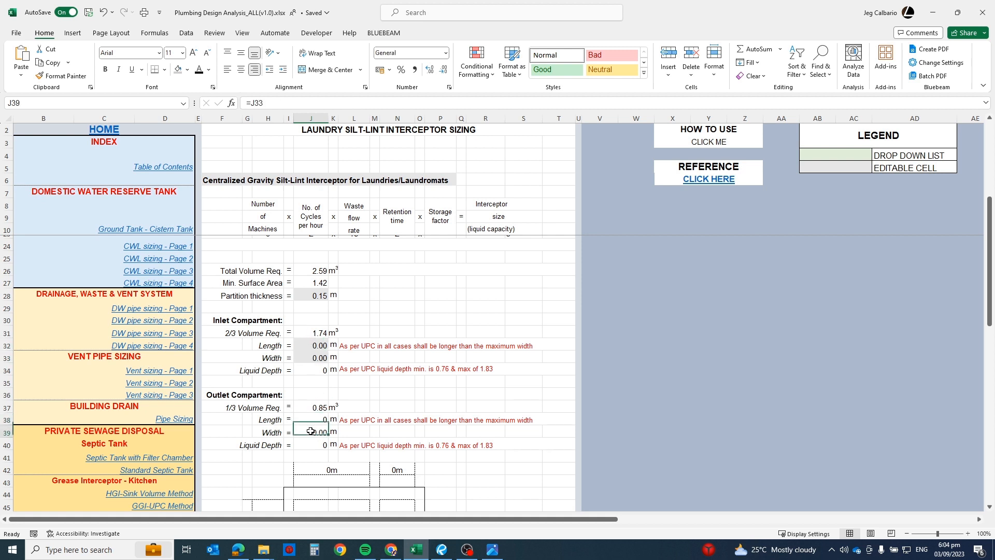
Set the Inlet Compartment length to 1 m and width to 1.5 m, and check the note beside the length
{"action": "left_click", "coordinate": [316, 346]}
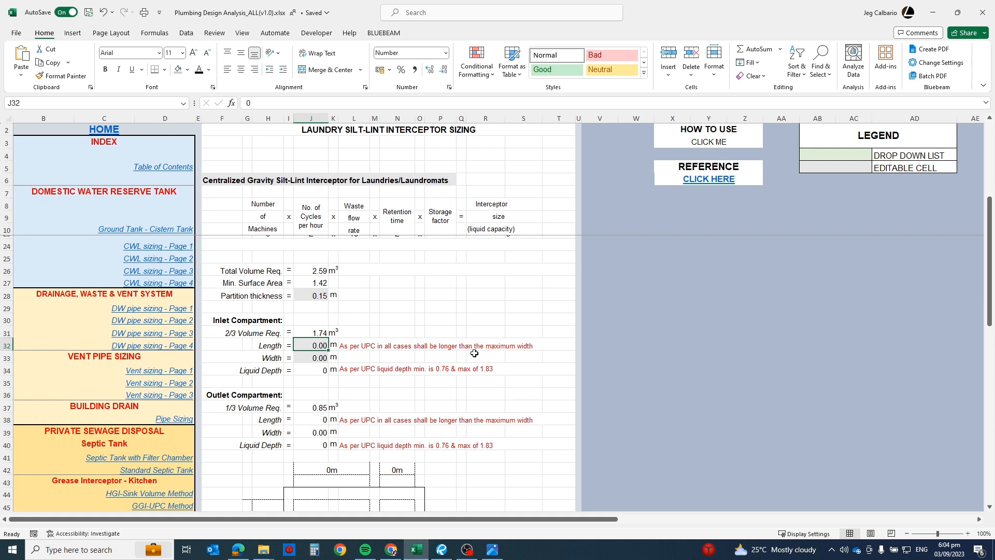
{"action": "left_click", "coordinate": [309, 358]}
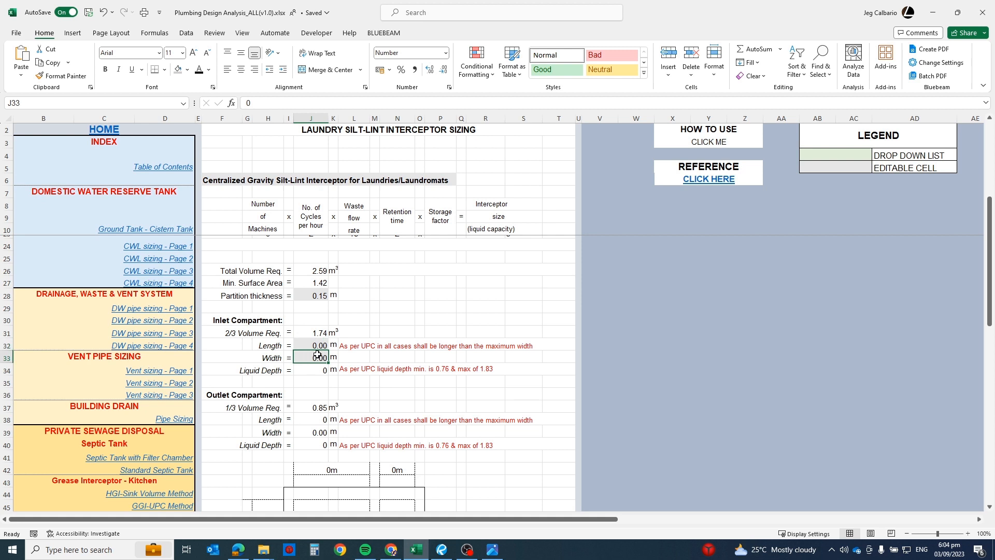
{"action": "left_click", "coordinate": [309, 346]}
{"action": "type", "text": "1"}
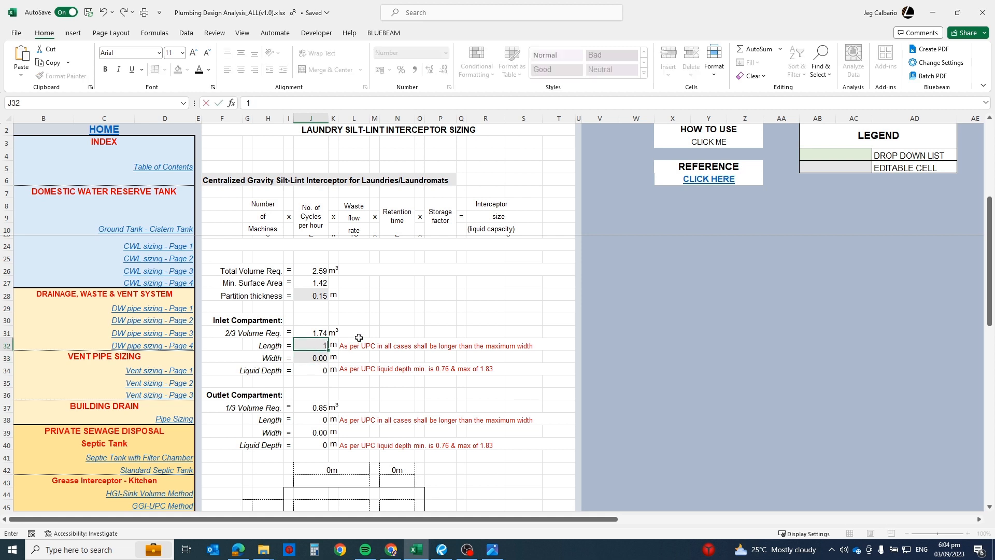
{"action": "key", "text": "Return"}
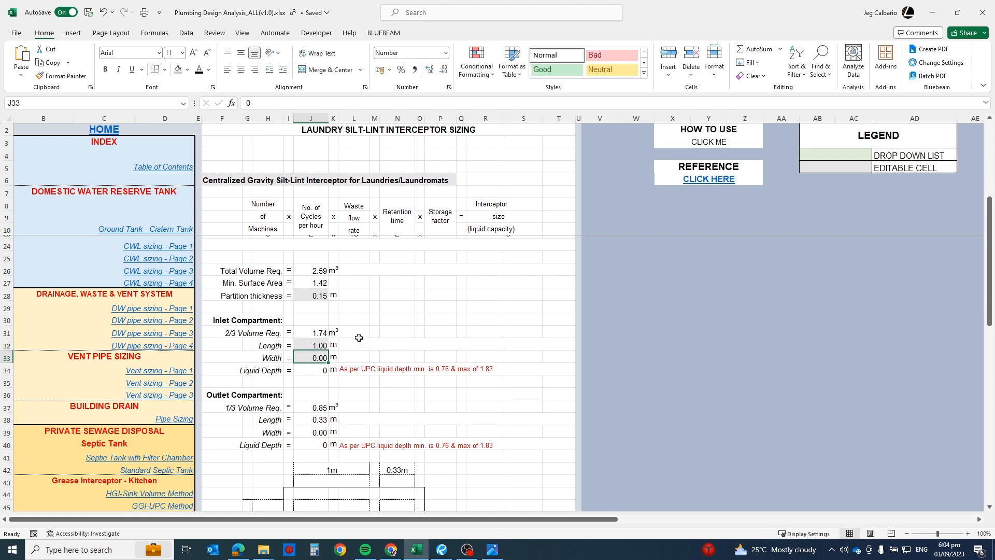
{"action": "type", "text": "1.5"}
{"action": "key", "text": "Return"}
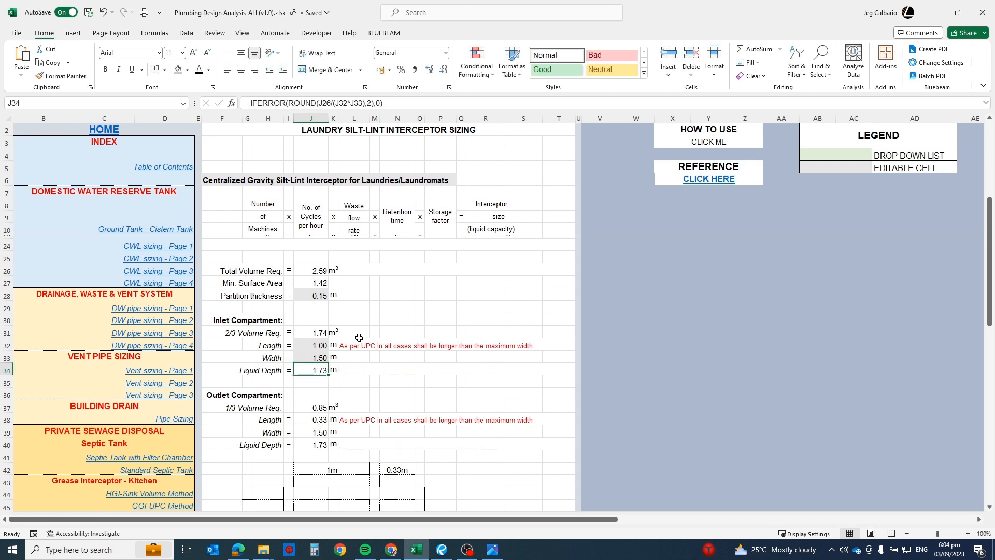
{"action": "left_click", "coordinate": [380, 345]}
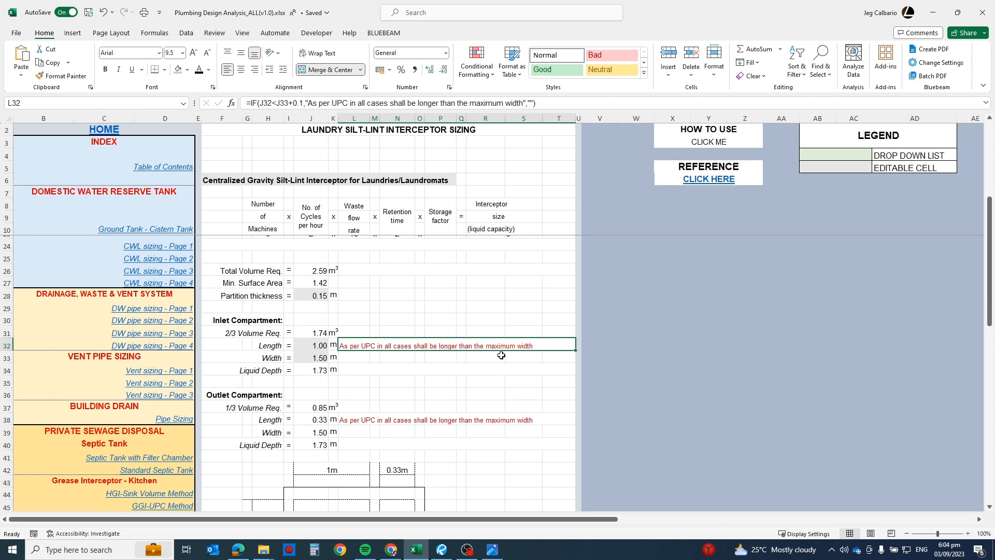
Set the Inlet Compartment length to 1.6 m and check the note cell beside the liquid depth
{"action": "left_click", "coordinate": [313, 349]}
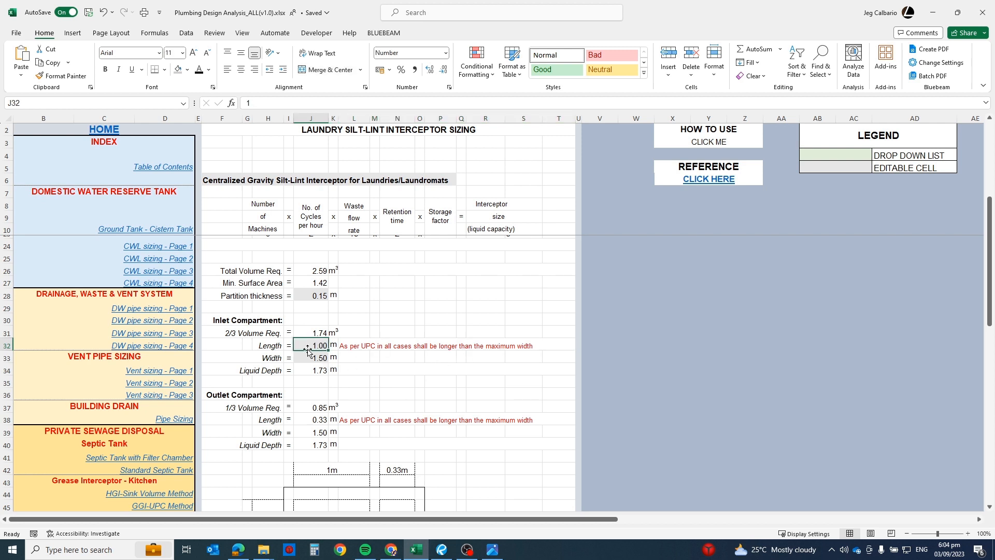
{"action": "type", "text": "1.6"}
{"action": "key", "text": "Return"}
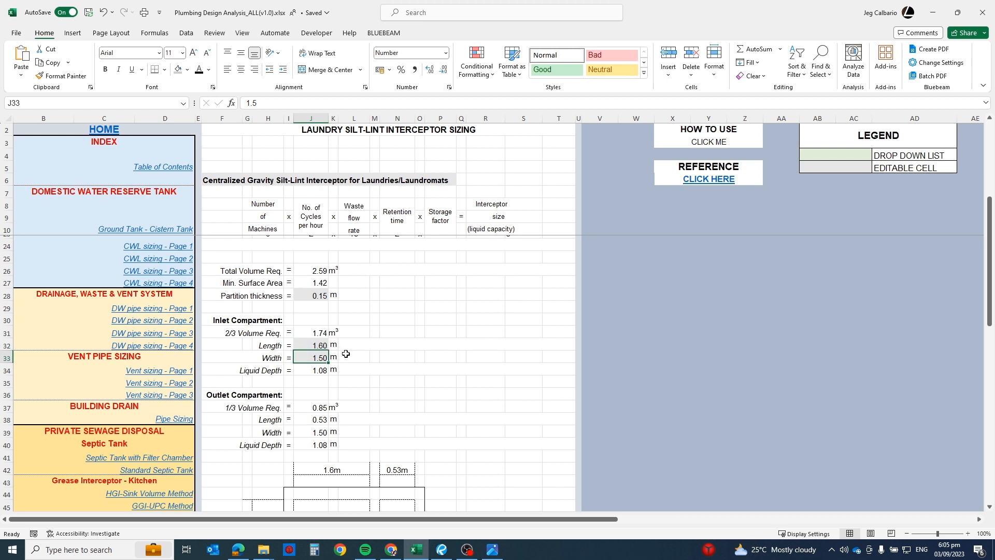
{"action": "left_click", "coordinate": [345, 354]}
{"action": "left_click", "coordinate": [383, 366]}
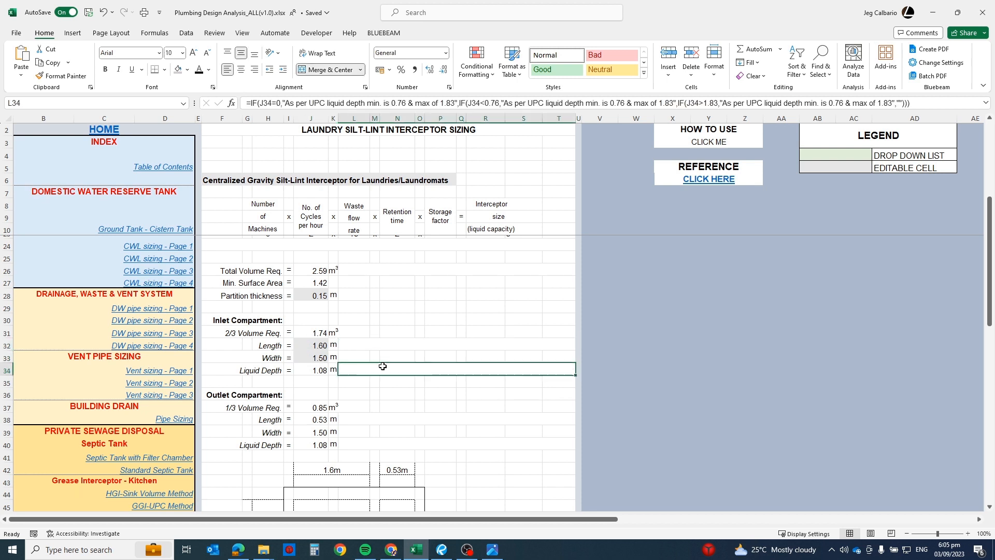
Try Inlet Compartment widths of 1.2 m and 1 m in turn
{"action": "left_click", "coordinate": [317, 367]}
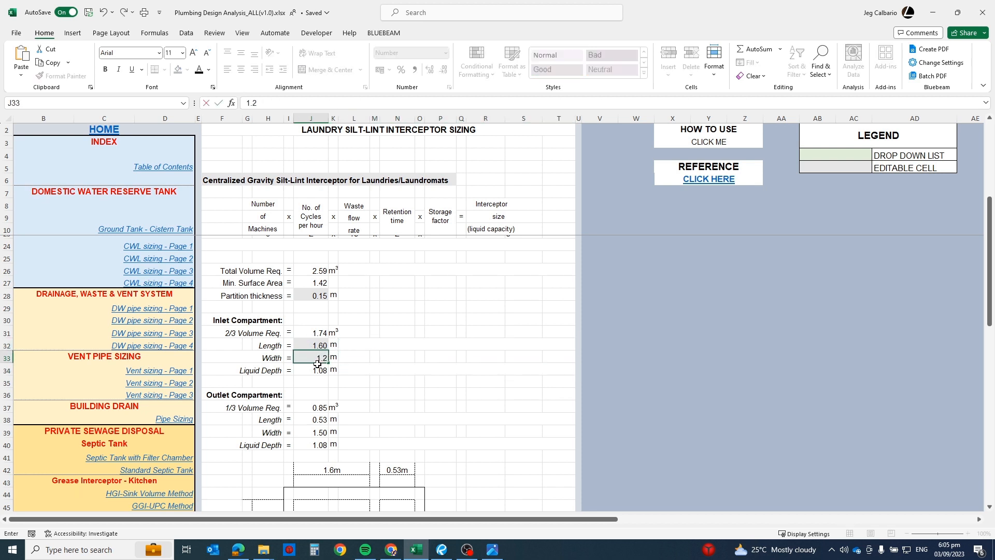
{"action": "left_click", "coordinate": [321, 358]}
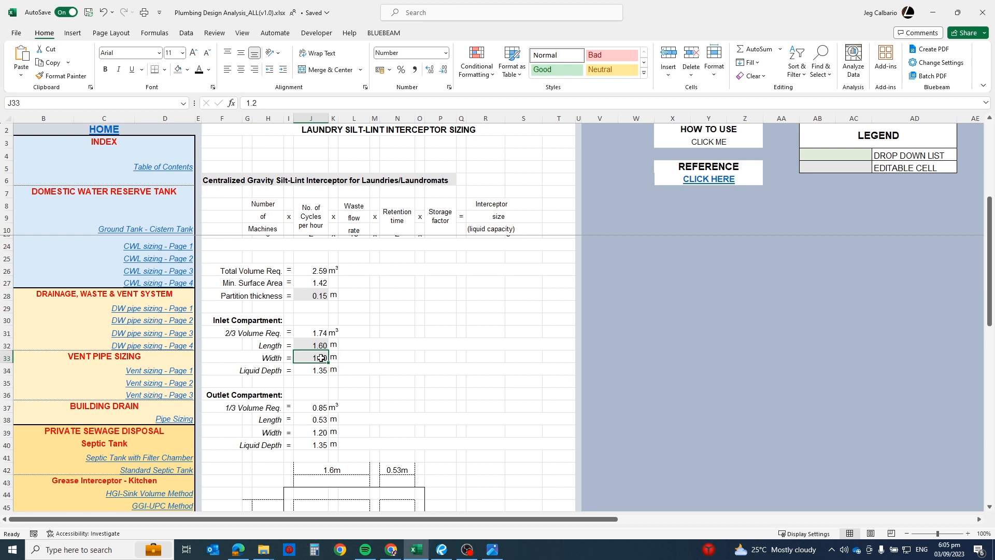
{"action": "type", "text": "1"}
{"action": "key", "text": "Return"}
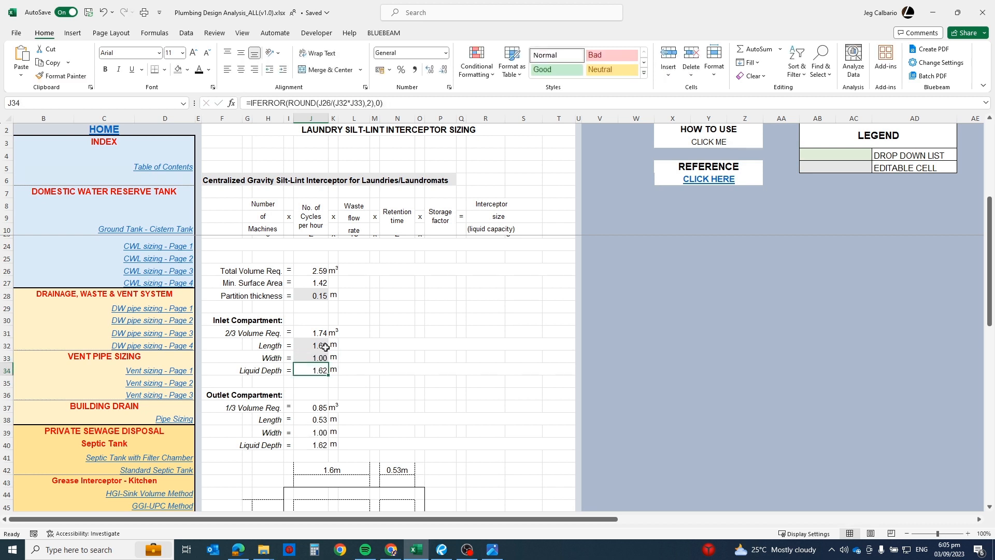
Set the Inlet Compartment length to 1.5 m, declining any replacement of existing cell data
{"action": "left_click", "coordinate": [322, 348]}
{"action": "type", "text": "1.5"}
{"action": "key", "text": "Return"}
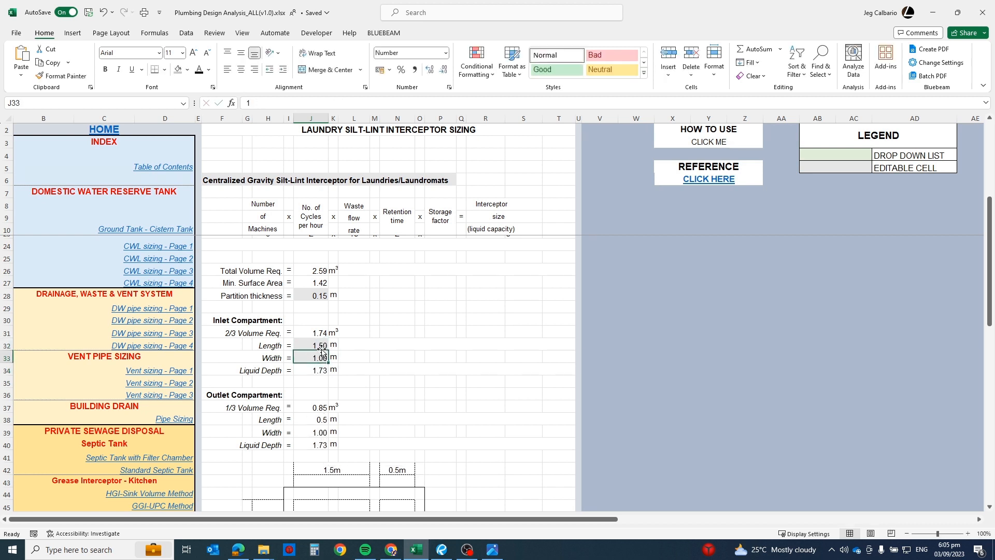
{"action": "left_click", "coordinate": [317, 349]}
{"action": "left_click_drag", "start_coordinate": [316, 350], "coordinate": [317, 352]}
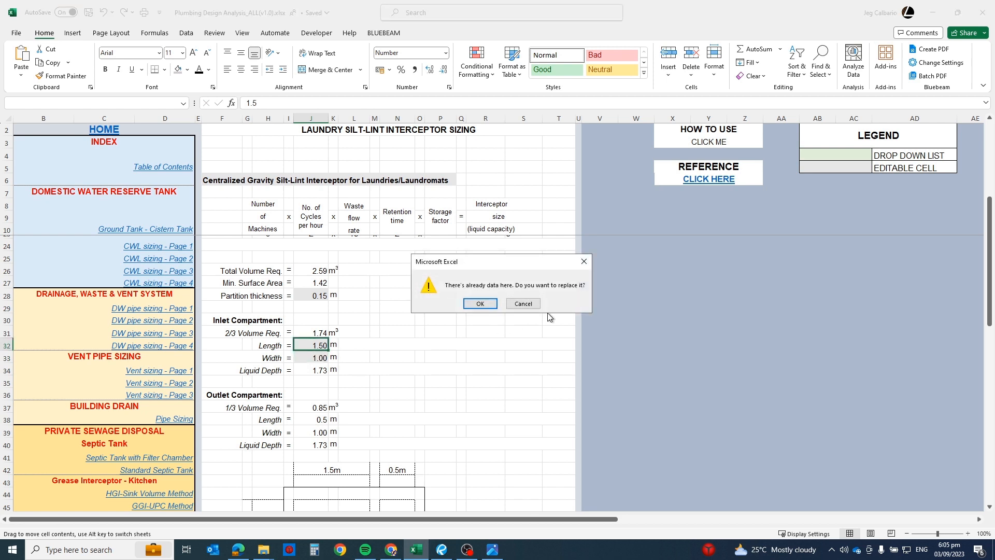
{"action": "left_click", "coordinate": [534, 304]}
Set the Inlet Compartment length to 1.2 m and check the liquid depth against the UPC limits note
{"action": "left_click", "coordinate": [307, 347]}
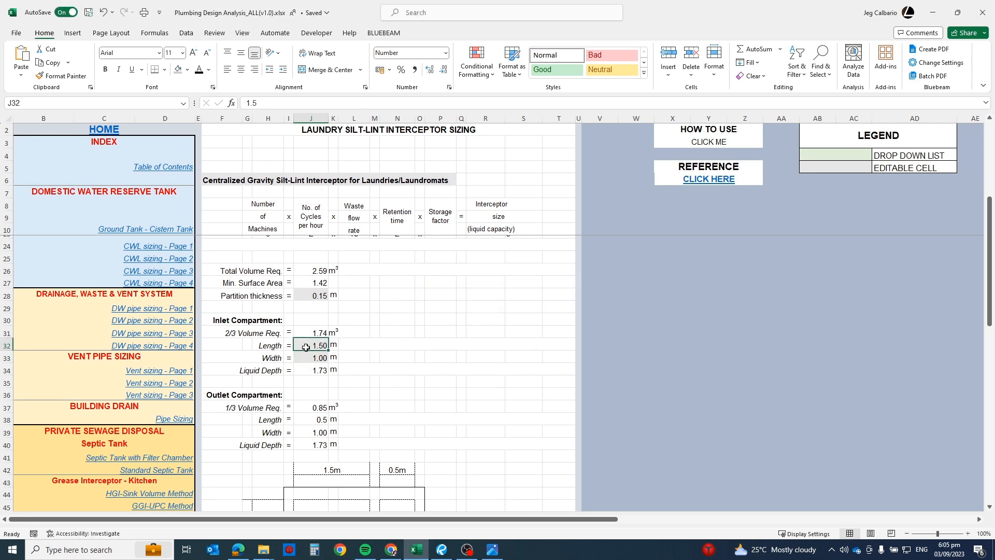
{"action": "type", "text": "1.2"}
{"action": "key", "text": "Return"}
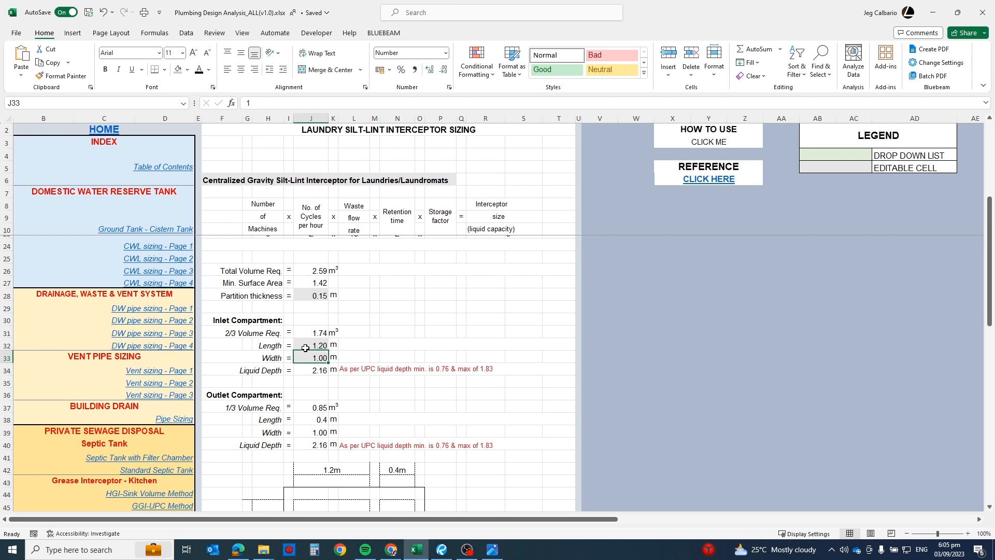
{"action": "left_click", "coordinate": [358, 367]}
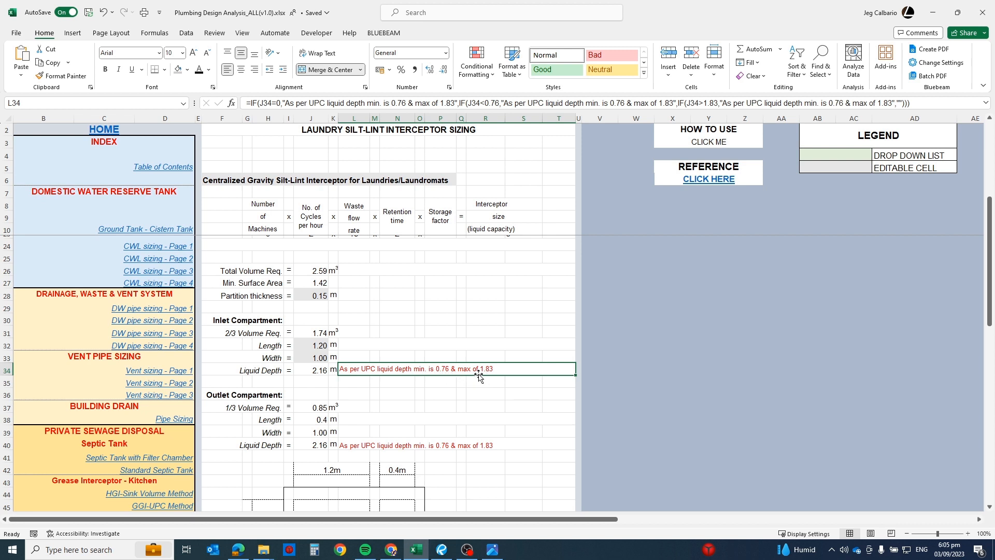
{"action": "left_click", "coordinate": [322, 370]}
{"action": "left_click", "coordinate": [400, 372]}
Set the Inlet Compartment width to 5 m and check the UPC note beside the liquid depth
{"action": "left_click", "coordinate": [323, 357]}
{"action": "type", "text": "5"}
{"action": "key", "text": "Return"}
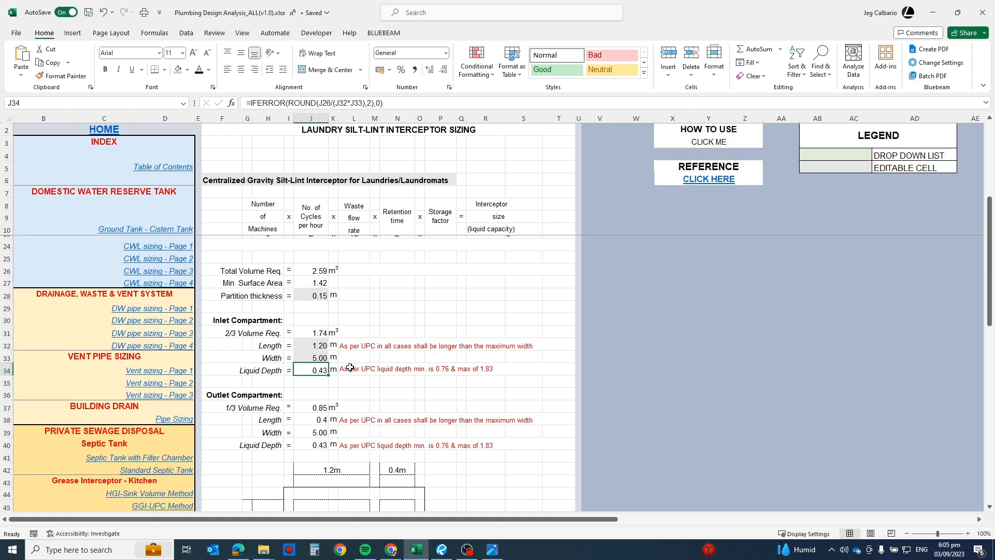
{"action": "left_click", "coordinate": [373, 372]}
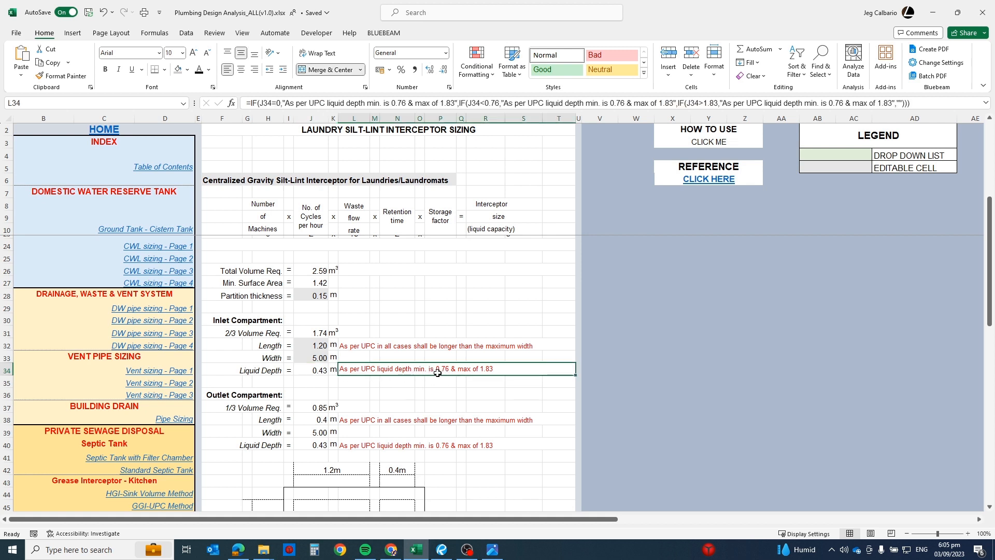
Try an Inlet Compartment length of 6 m and check the liquid depth against the UPC limits note
{"action": "left_click", "coordinate": [322, 345]}
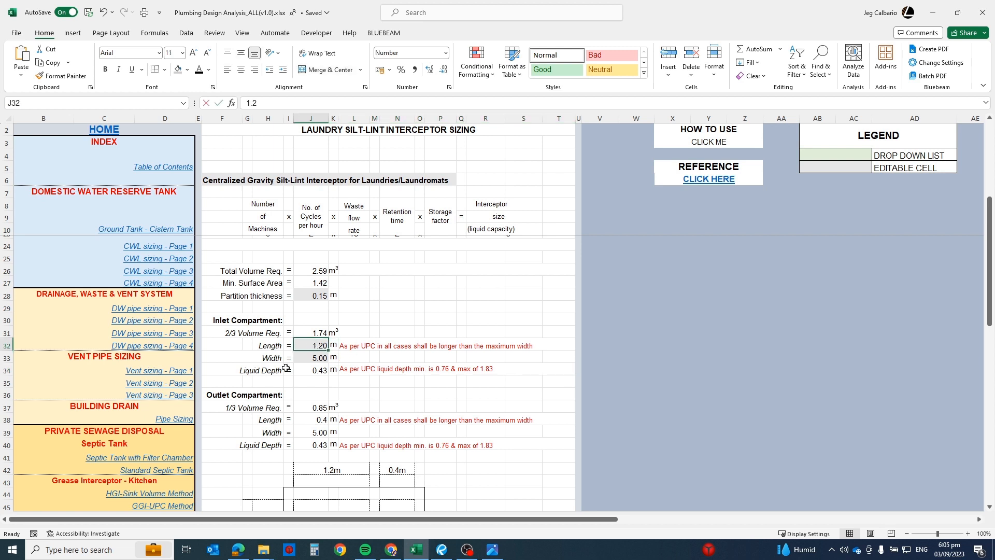
{"action": "type", "text": "6"}
{"action": "key", "text": "Return"}
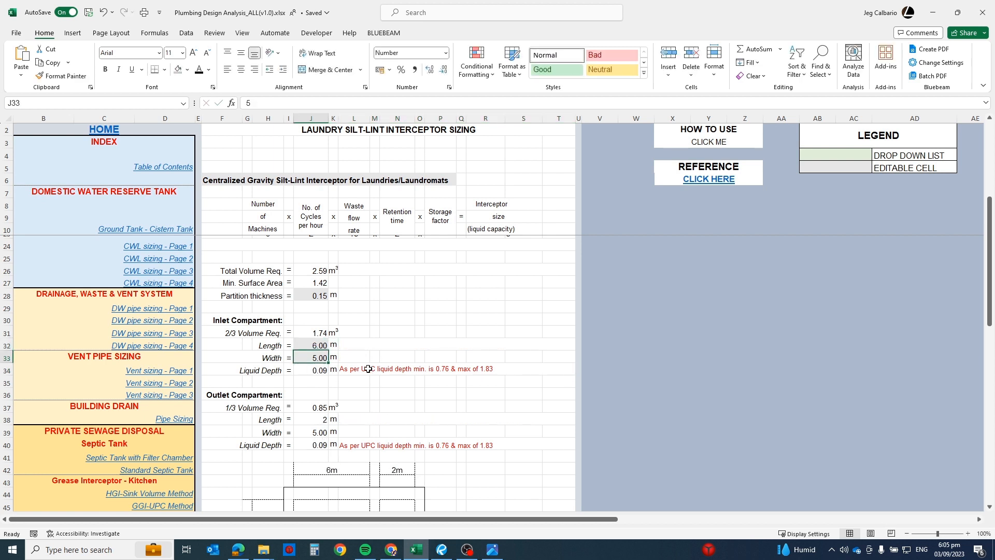
{"action": "left_click", "coordinate": [318, 372]}
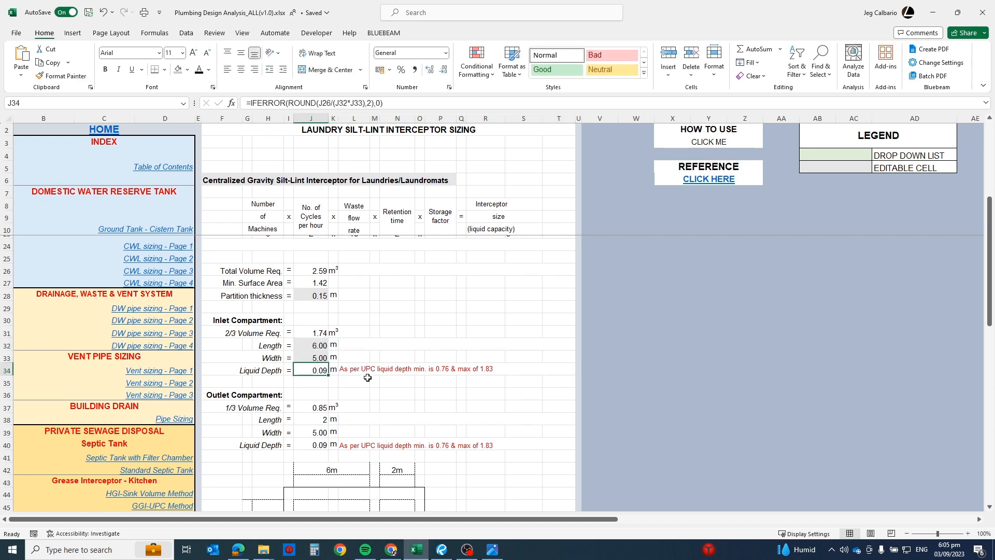
{"action": "left_click", "coordinate": [370, 371]}
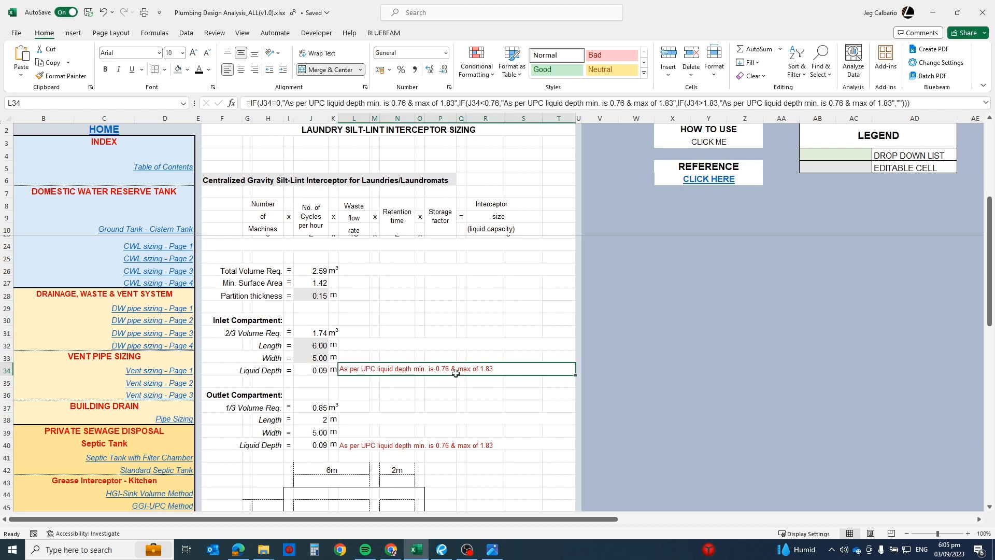
{"action": "left_click", "coordinate": [319, 371]}
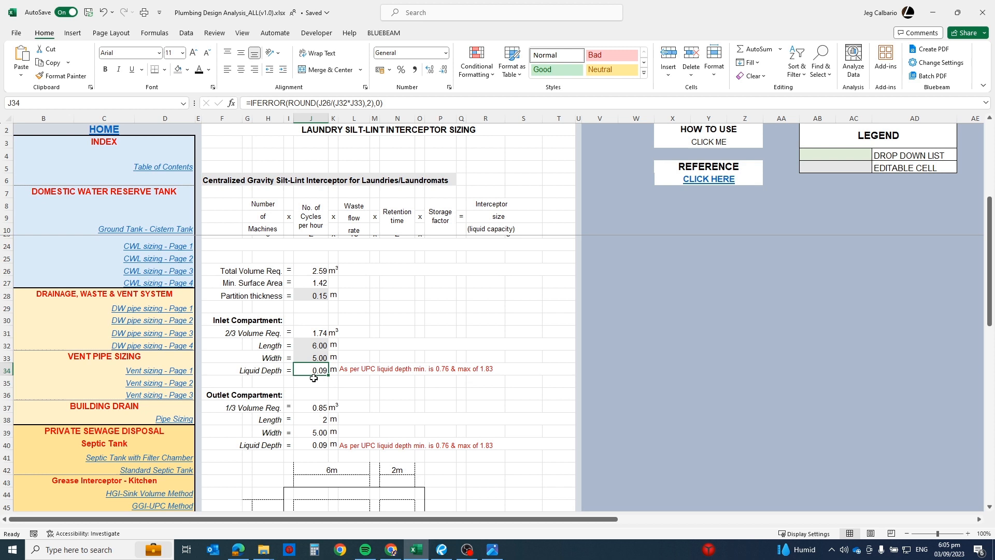
Try an Inlet Compartment length of 2.2 m with a width of 1.5 m
{"action": "left_click", "coordinate": [311, 346]}
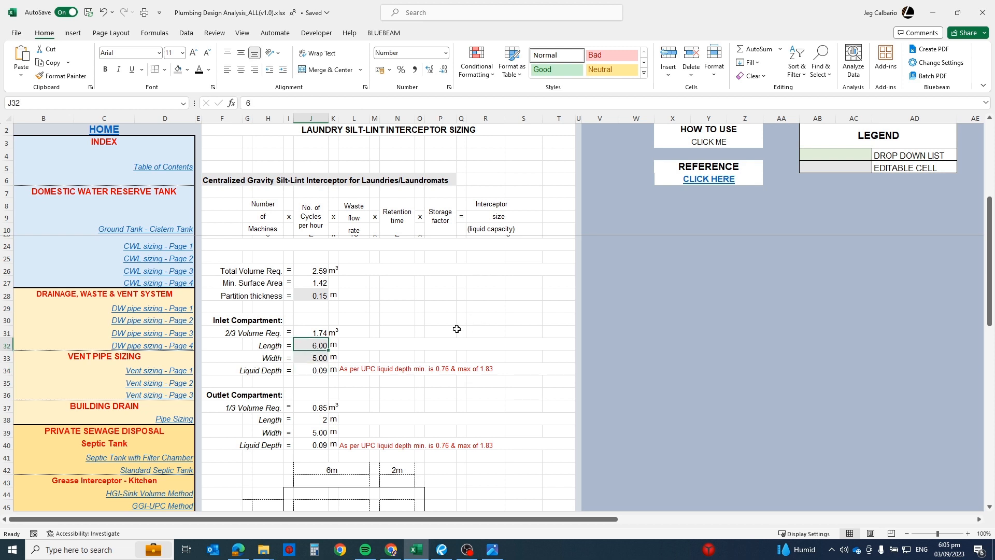
{"action": "type", "text": "2.2"}
{"action": "key", "text": "Return"}
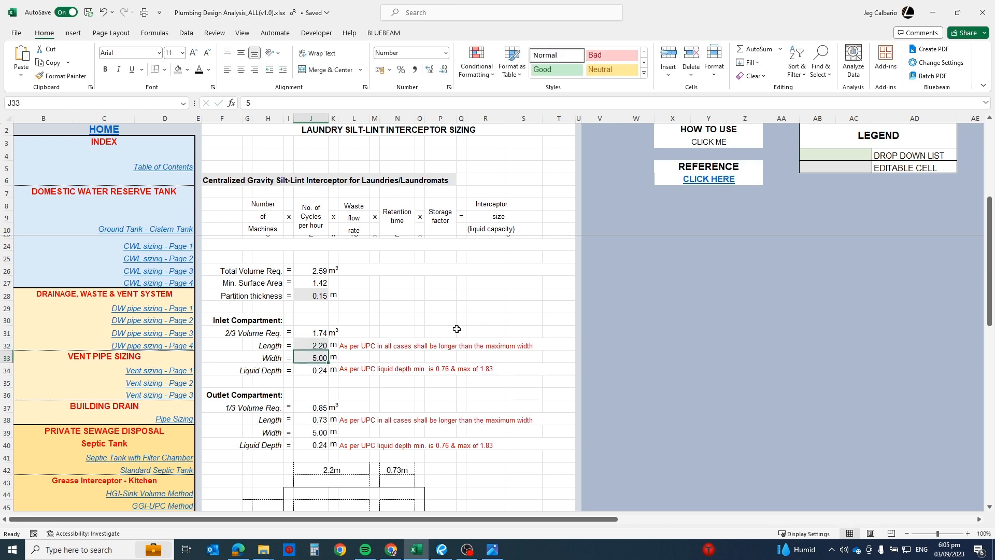
{"action": "type", "text": "1.5"}
{"action": "key", "text": "Return"}
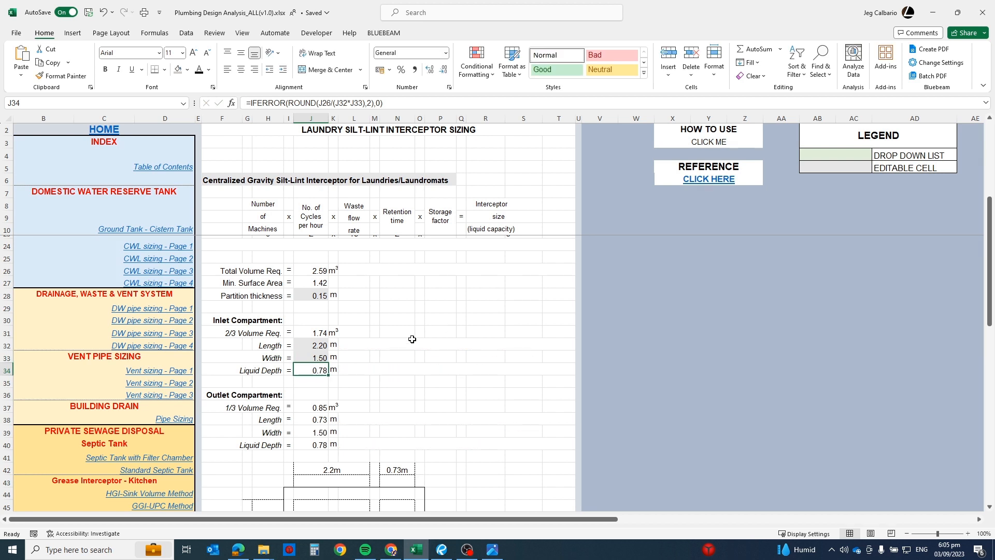
Set the Inlet Compartment length to 2 m and width to 1.2 m, and check the cells for the UPC notes
{"action": "left_click", "coordinate": [318, 349]}
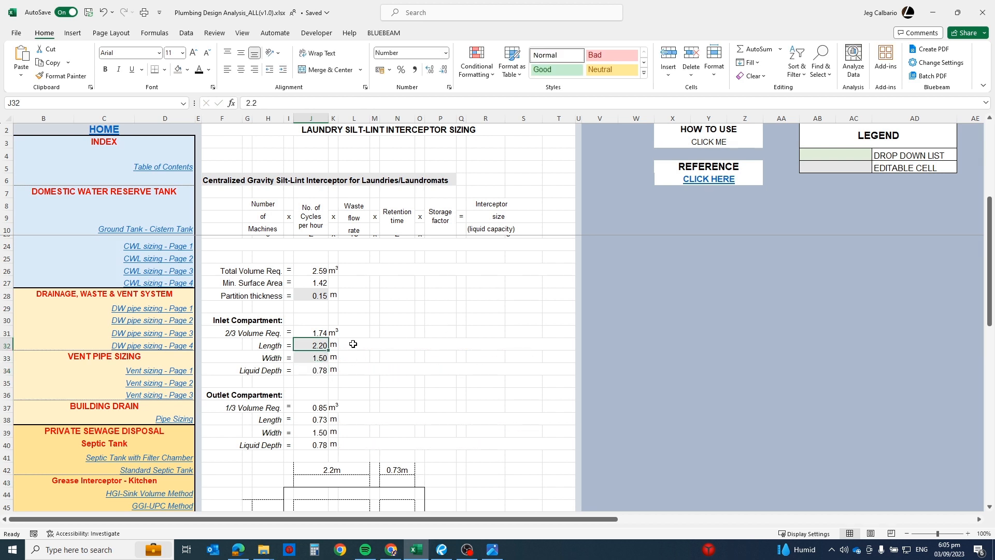
{"action": "type", "text": "2"}
{"action": "key", "text": "Return"}
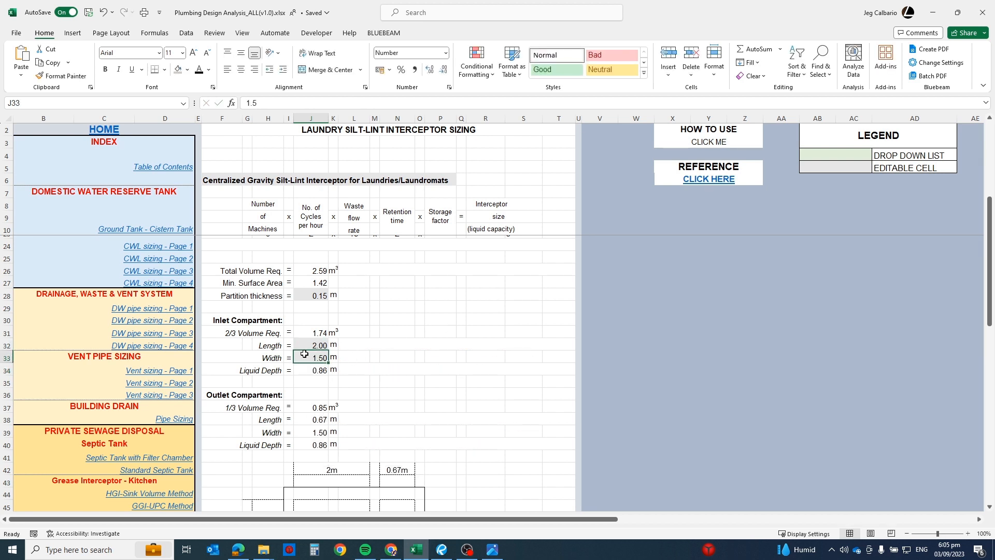
{"action": "type", "text": "1.2"}
{"action": "key", "text": "Return"}
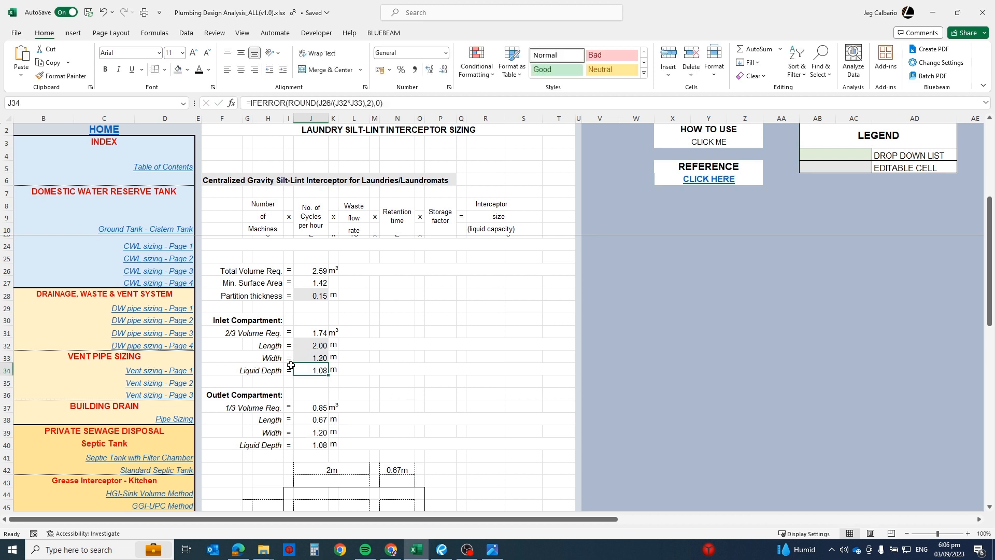
{"action": "left_click_drag", "start_coordinate": [402, 341], "coordinate": [394, 367]}
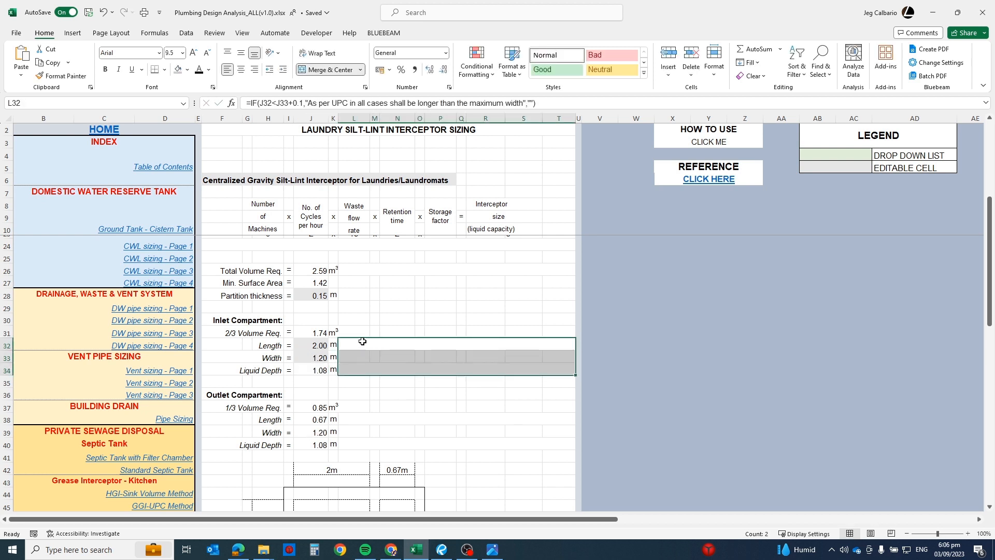
{"action": "left_click_drag", "start_coordinate": [317, 343], "coordinate": [380, 360]}
Review the Waste Flow Rate value and its notes on designer's discretion and manufacturer equipment
{"action": "scroll", "coordinate": [380, 363], "scroll_direction": "up", "scroll_amount": 3}
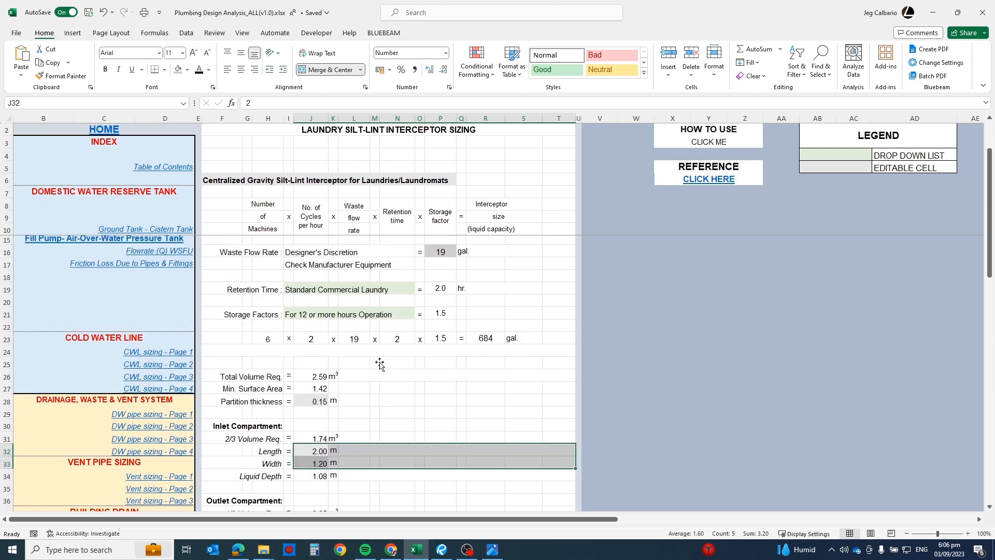
{"action": "scroll", "coordinate": [381, 364], "scroll_direction": "up", "scroll_amount": 2}
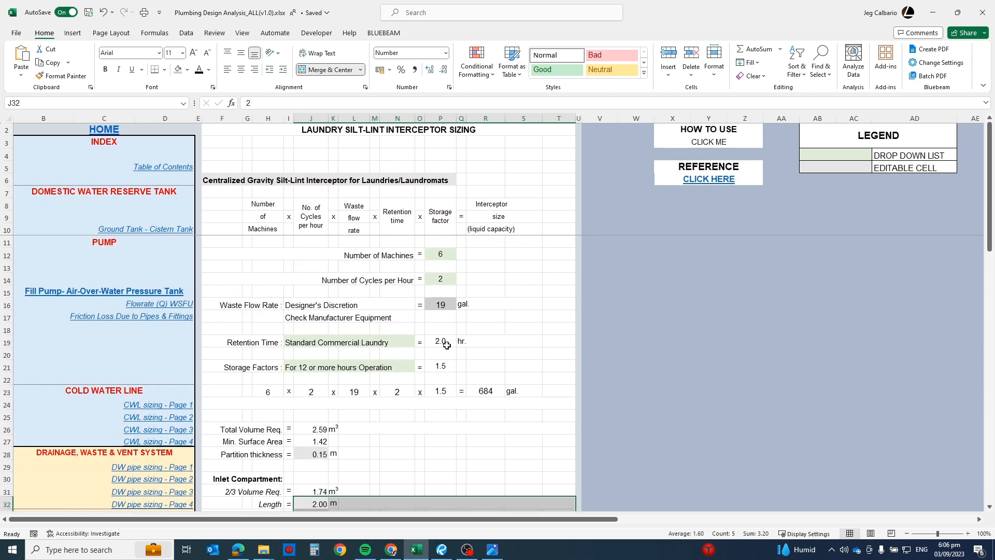
{"action": "left_click", "coordinate": [380, 304]}
{"action": "left_click_drag", "start_coordinate": [381, 305], "coordinate": [441, 317]}
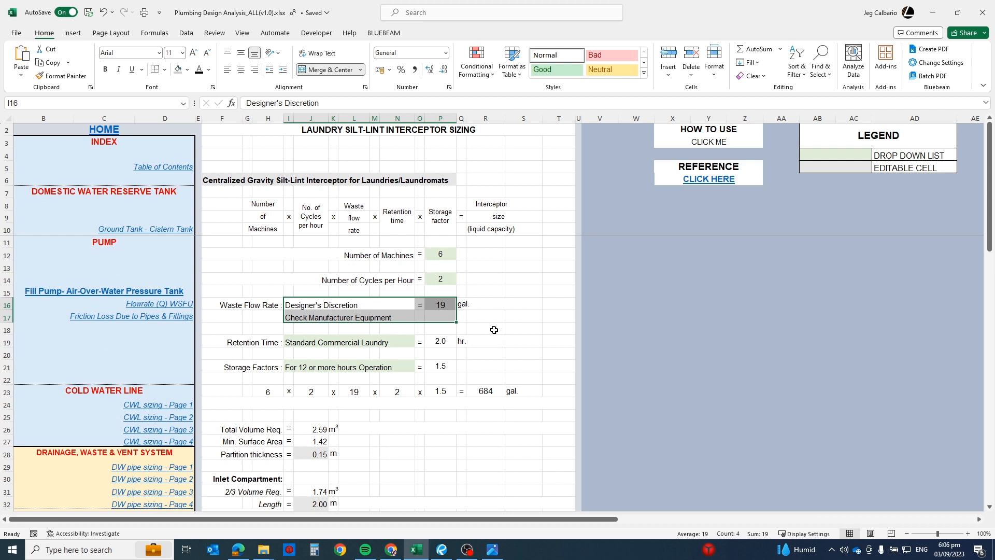
{"action": "left_click", "coordinate": [442, 304]}
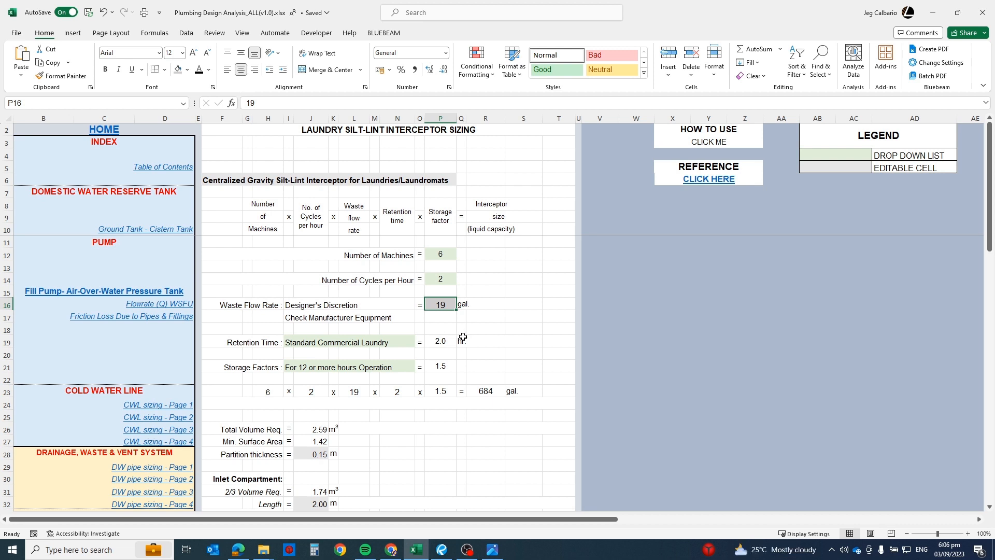
{"action": "left_click", "coordinate": [513, 350]}
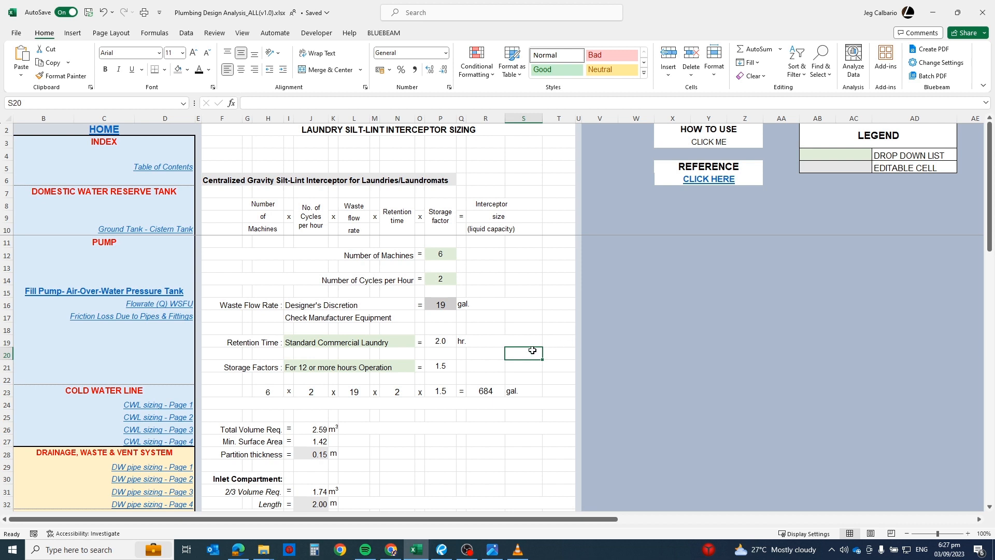
Choose 3 as the Number of Machines
{"action": "left_click", "coordinate": [443, 255]}
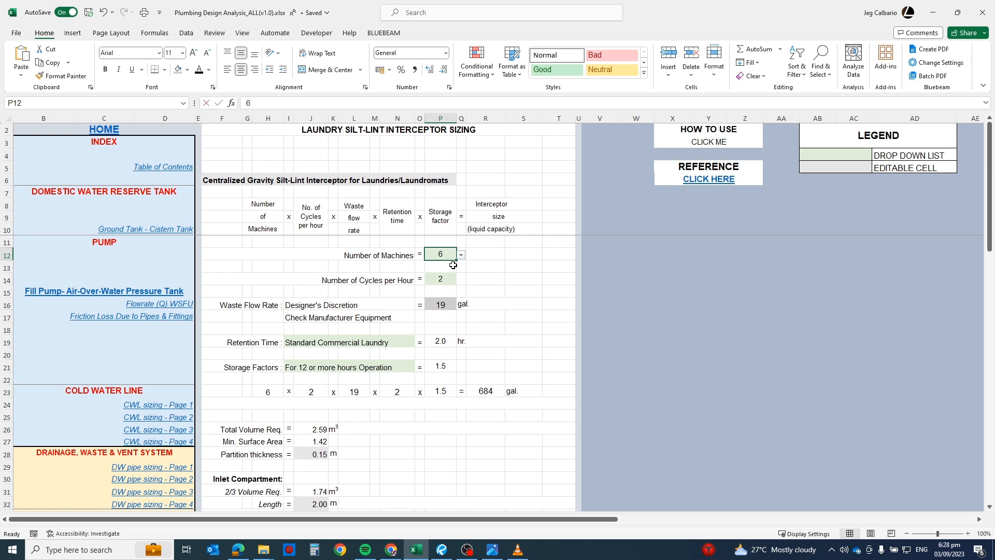
{"action": "type", "text": "3"}
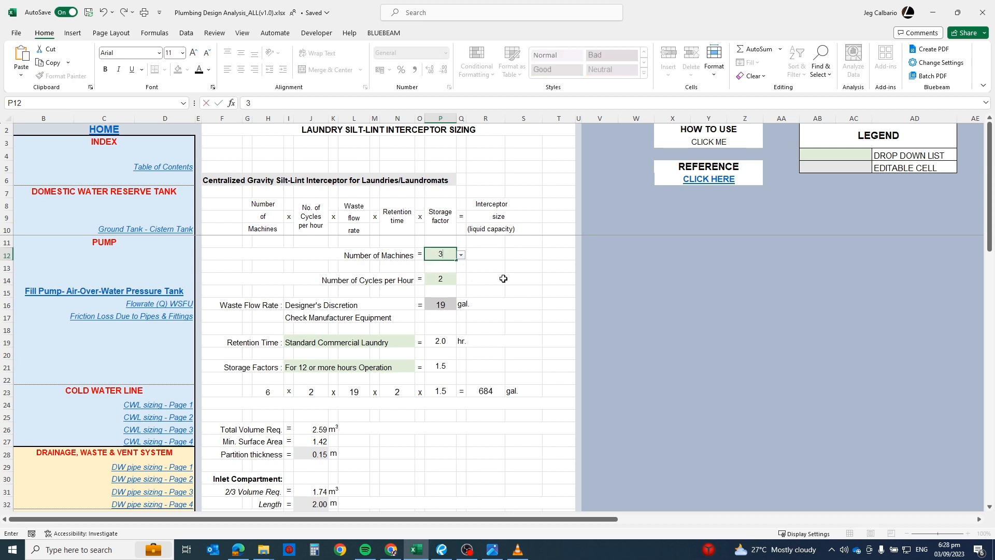
{"action": "key", "text": "Escape"}
{"action": "left_click", "coordinate": [461, 255]}
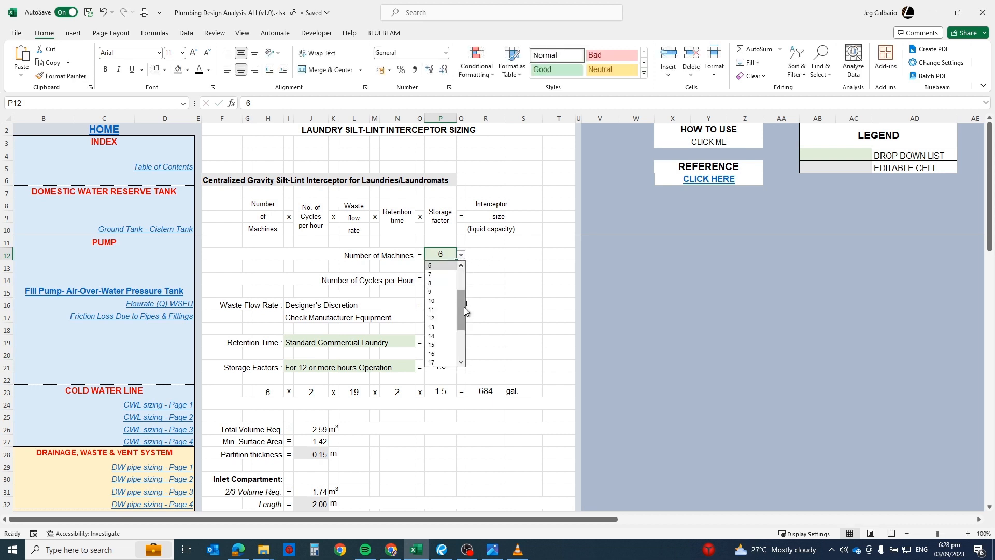
{"action": "left_click_drag", "start_coordinate": [464, 307], "coordinate": [463, 285]}
{"action": "left_click", "coordinate": [442, 292]}
{"action": "left_click", "coordinate": [526, 306]}
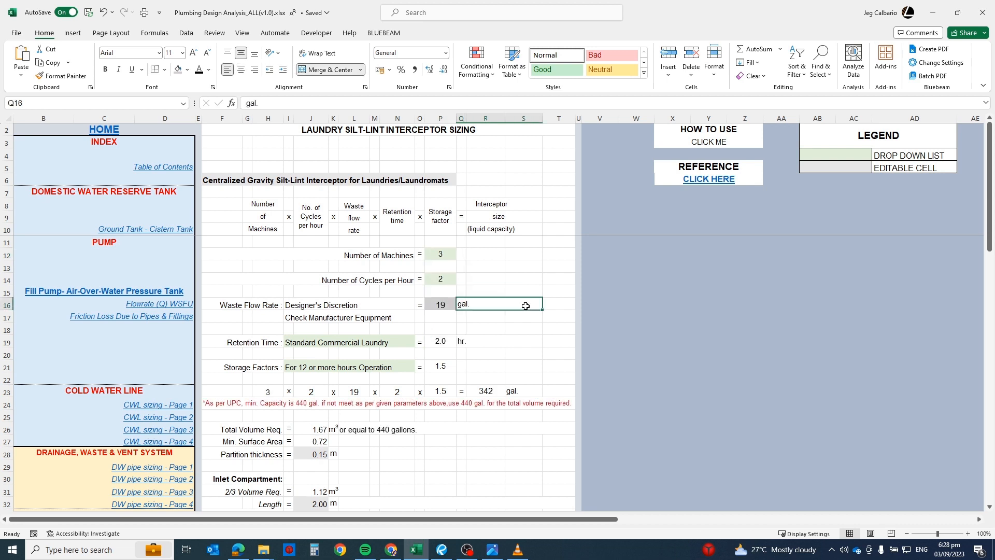
Examine the calculated interceptor size, the UPC minimum capacity note and the Total Volume Required
{"action": "left_click", "coordinate": [487, 391]}
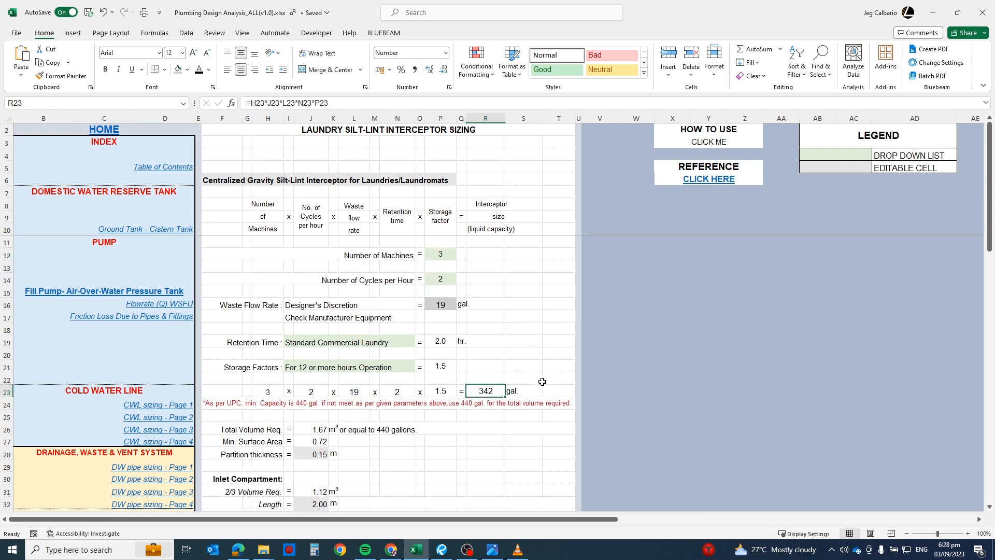
{"action": "left_click", "coordinate": [485, 403]}
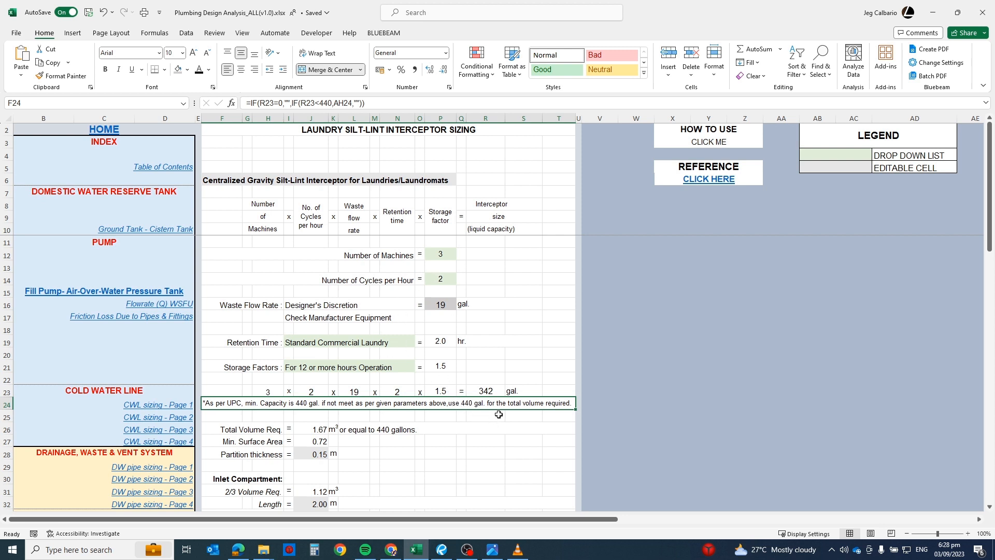
{"action": "left_click", "coordinate": [459, 425]}
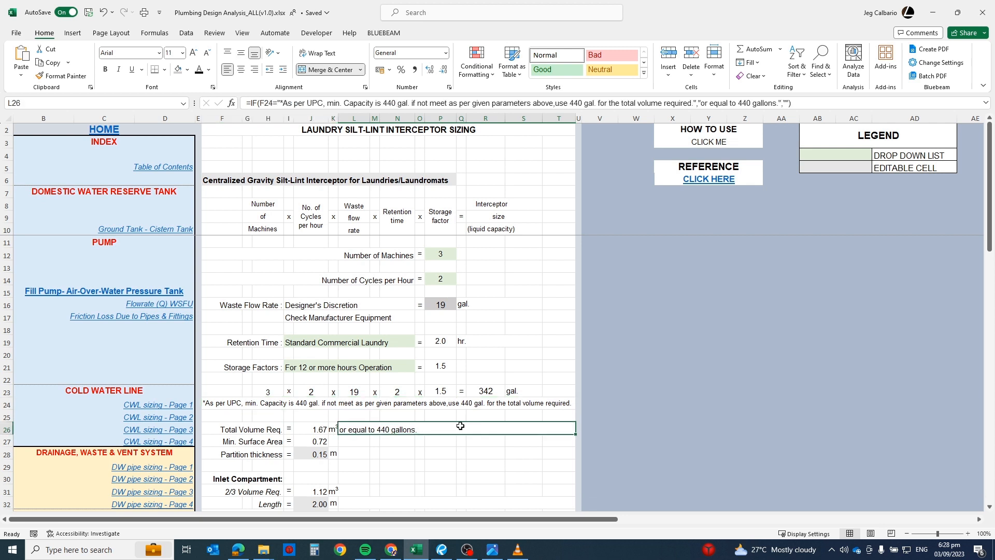
{"action": "left_click", "coordinate": [311, 432]}
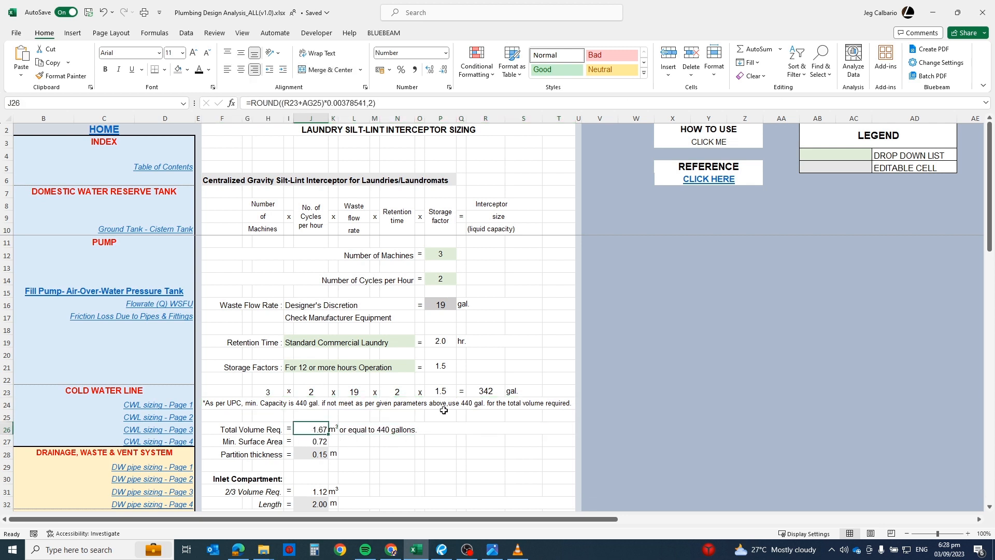
Choose 6 as the Number of Machines and check the Total Volume Required
{"action": "left_click", "coordinate": [444, 252]}
{"action": "left_click", "coordinate": [461, 255]}
{"action": "left_click", "coordinate": [439, 319]}
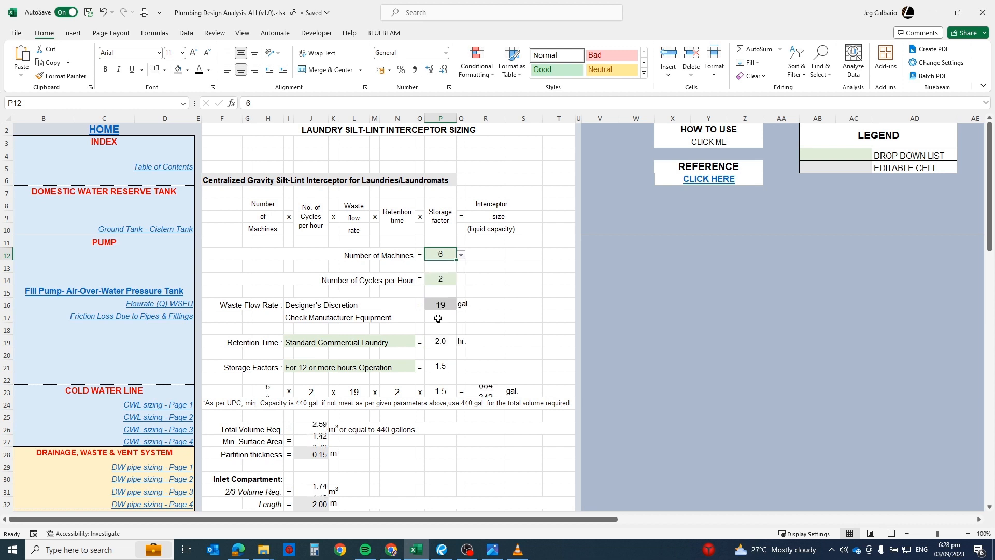
{"action": "left_click", "coordinate": [421, 439]}
{"action": "left_click", "coordinate": [320, 431]}
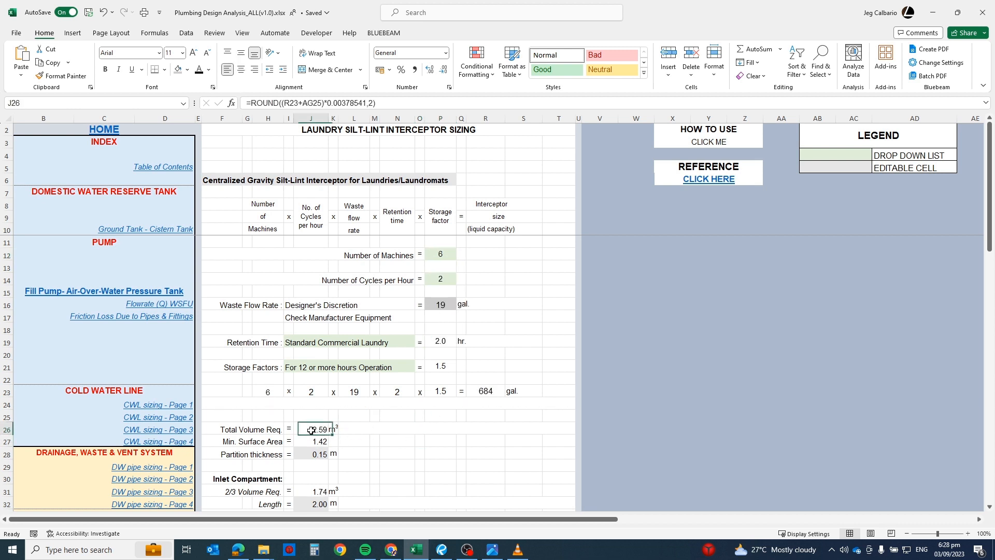
Choose 2 as the Number of Machines and check the interceptor size, the volume note and the compartment depths
{"action": "left_click", "coordinate": [438, 253]}
{"action": "left_click", "coordinate": [461, 256]}
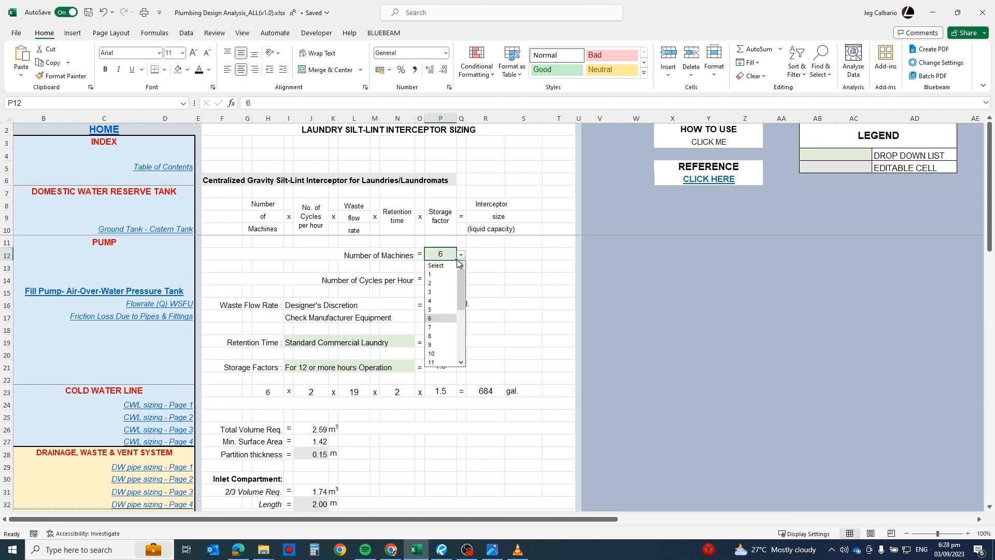
{"action": "left_click", "coordinate": [434, 283]}
{"action": "left_click", "coordinate": [480, 394]}
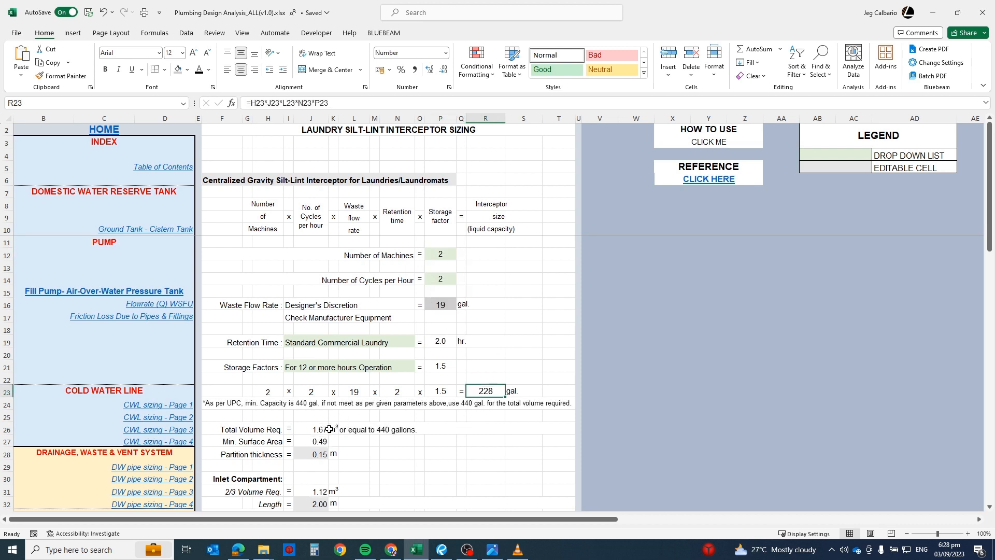
{"action": "left_click", "coordinate": [373, 431]}
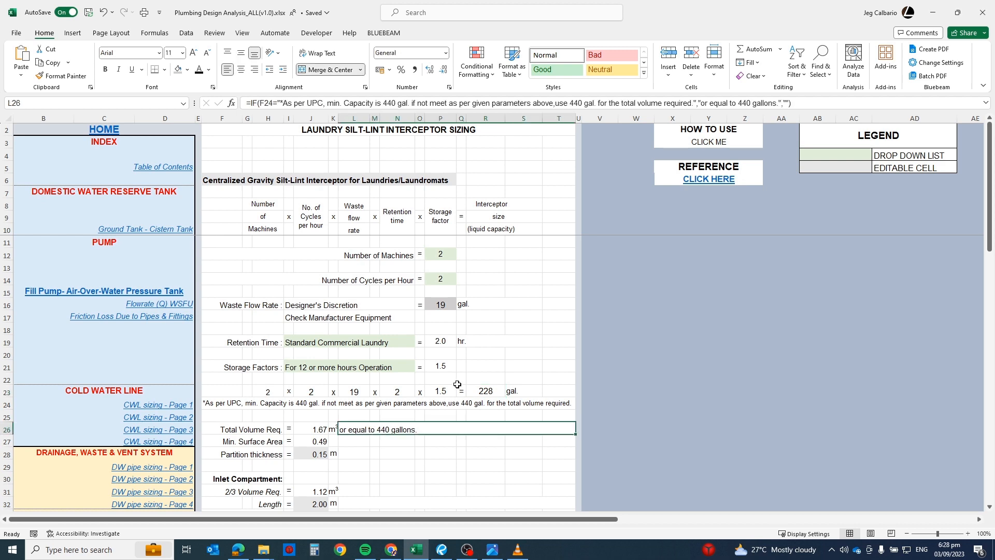
{"action": "scroll", "coordinate": [458, 384], "scroll_direction": "down", "scroll_amount": 3}
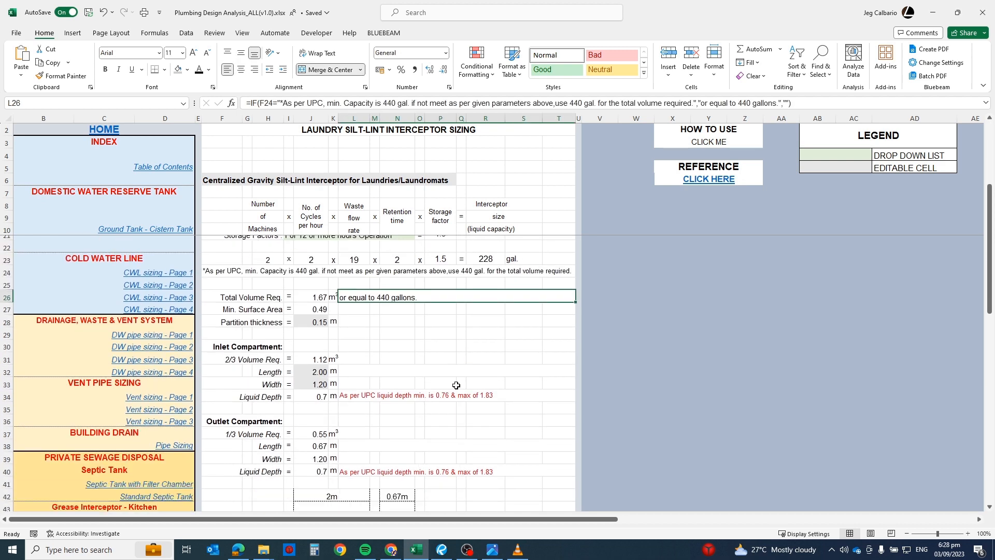